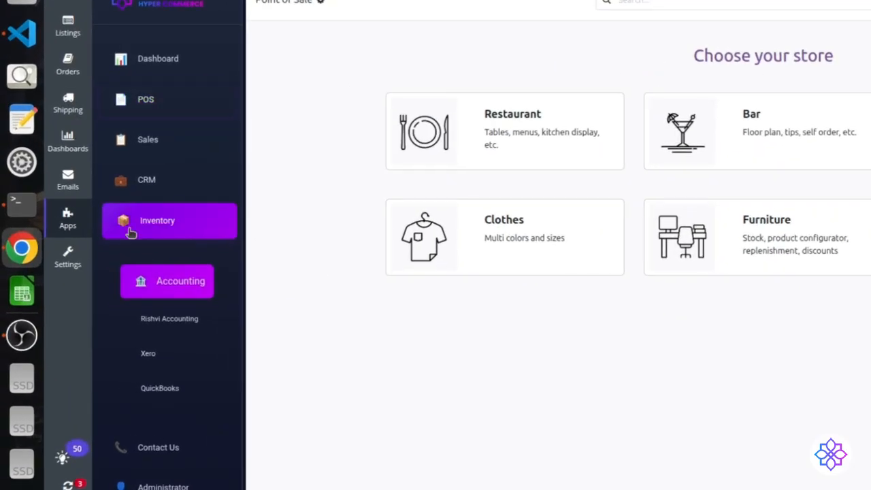
- Open the Inventory module's Syncer page and view the list of Linnworks warehouses
left_click(131, 232)
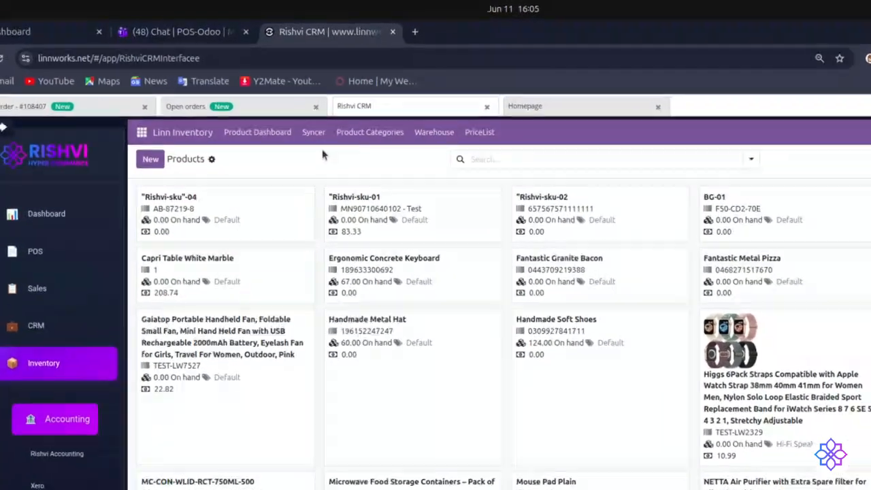
left_click(314, 132)
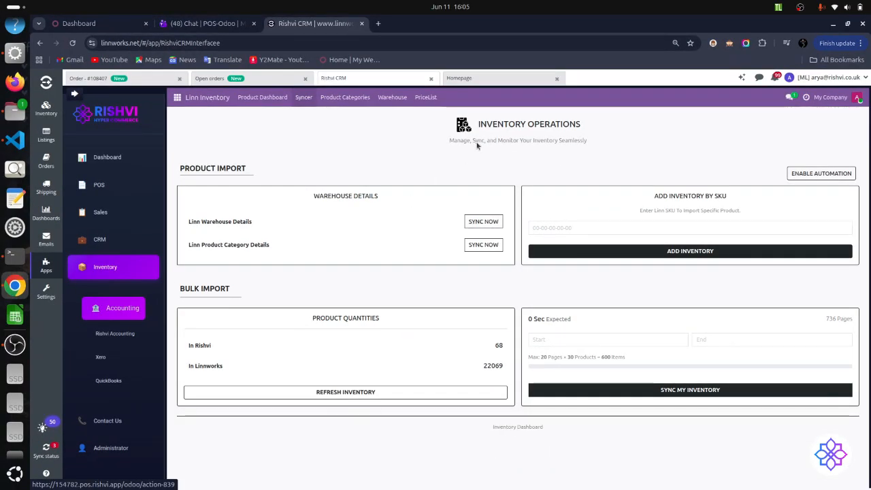
left_click(392, 97)
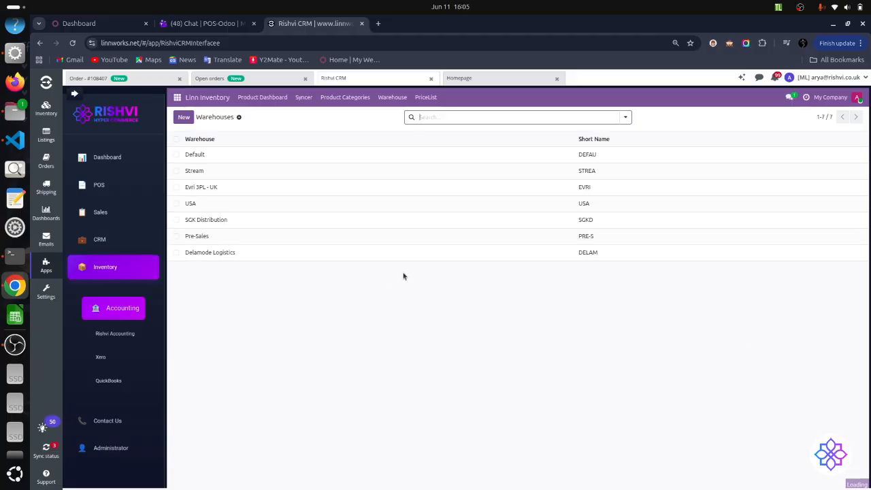
- Sync the Linn product category details from the Syncer and view the product category list
left_click(285, 99)
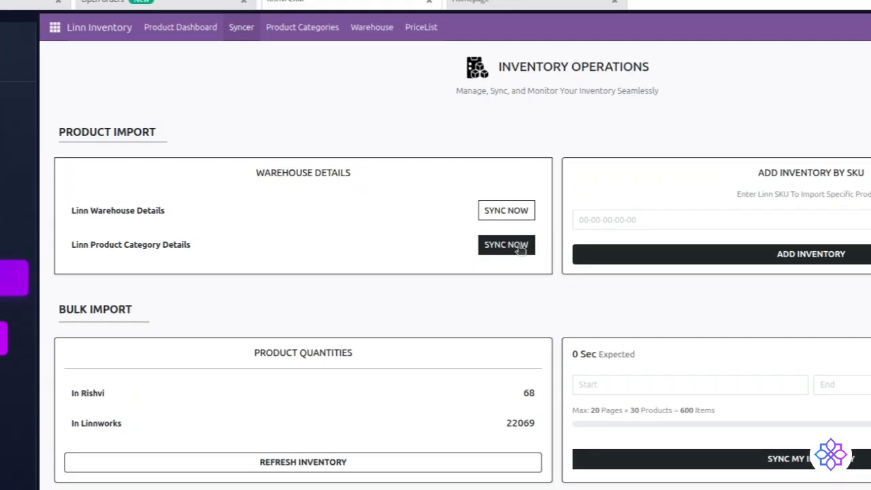
left_click(521, 250)
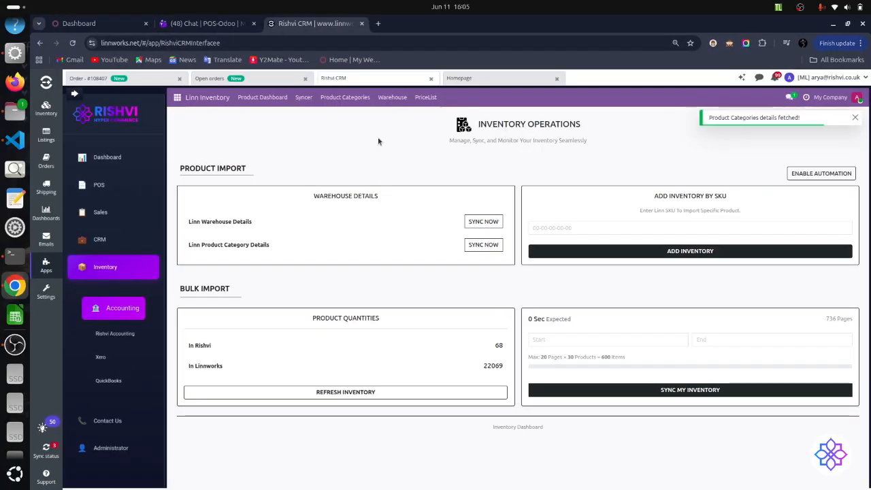
left_click(345, 97)
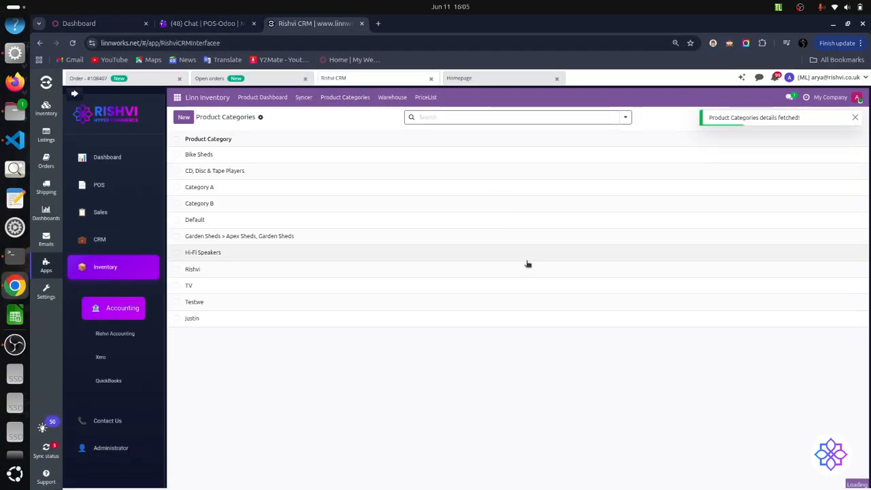
left_click(304, 99)
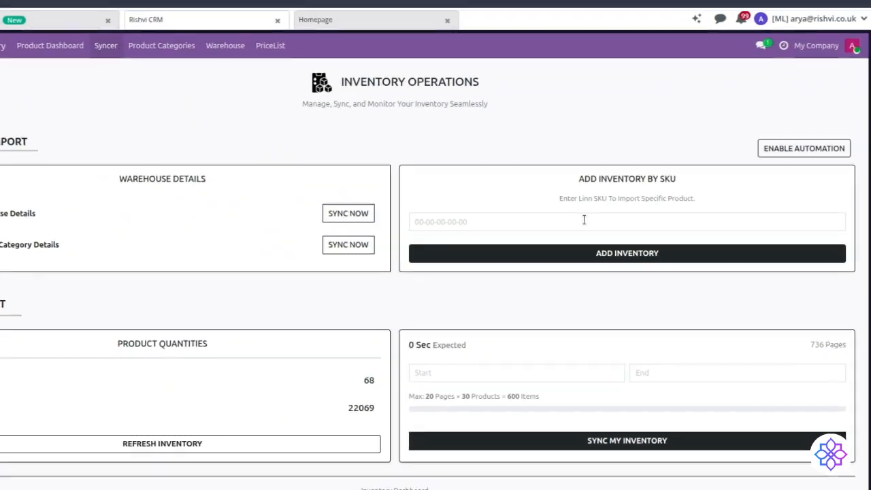
left_click(658, 226)
left_click(505, 250)
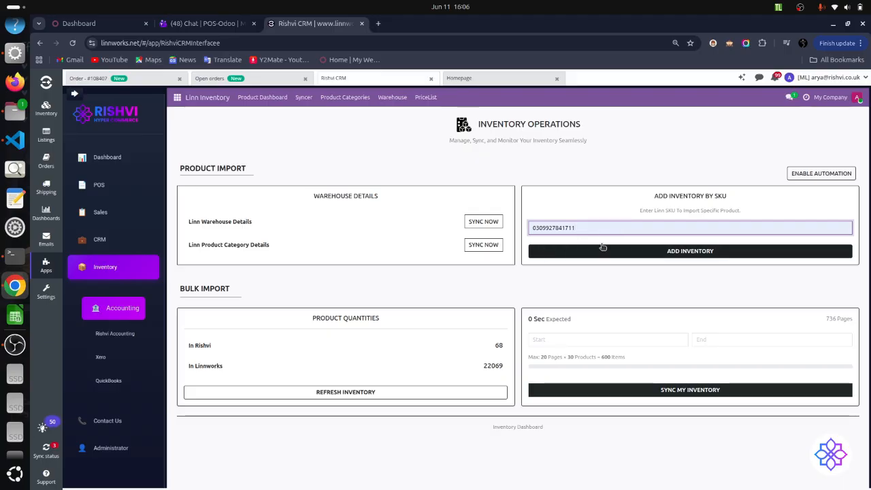
left_click(651, 252)
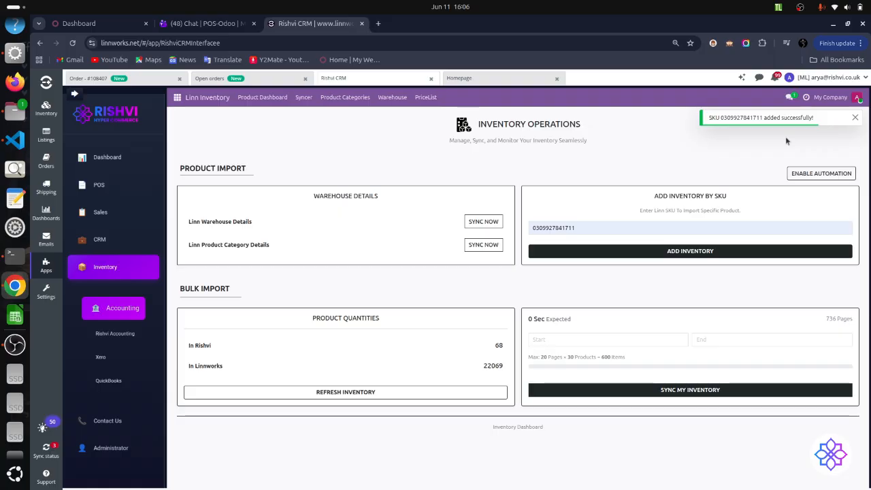
- Bulk-sync inventory pages 1 to 2 from Linnworks and refresh the product quantities
left_click(650, 340)
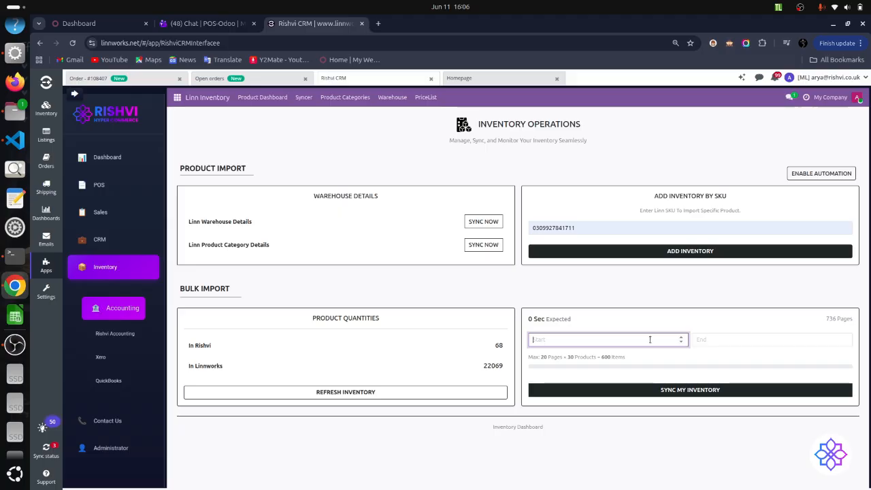
key("Tab")
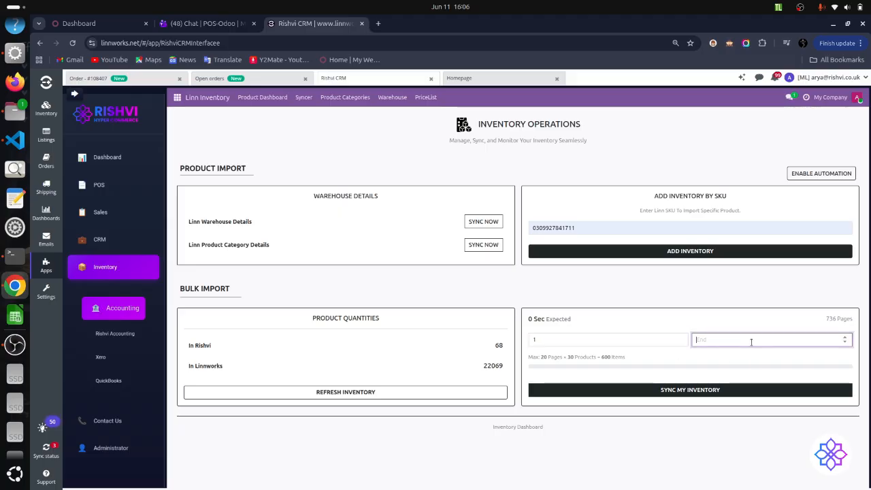
type("2")
left_click(705, 394)
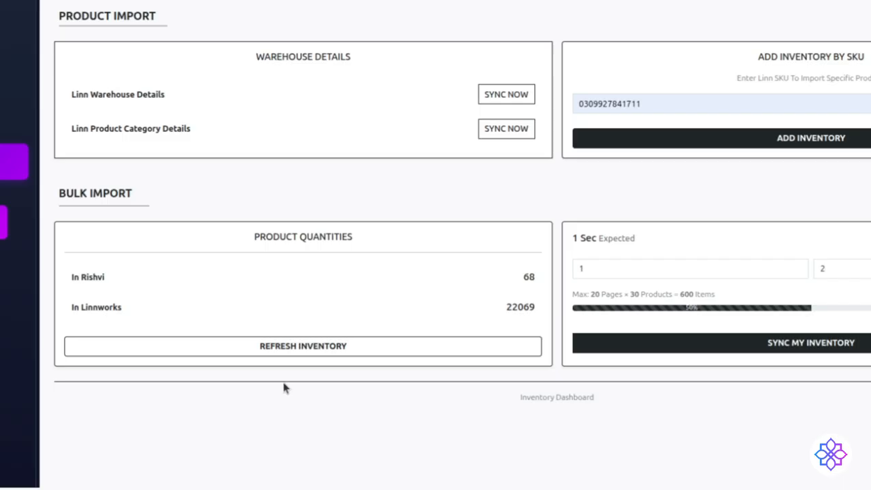
left_click(339, 347)
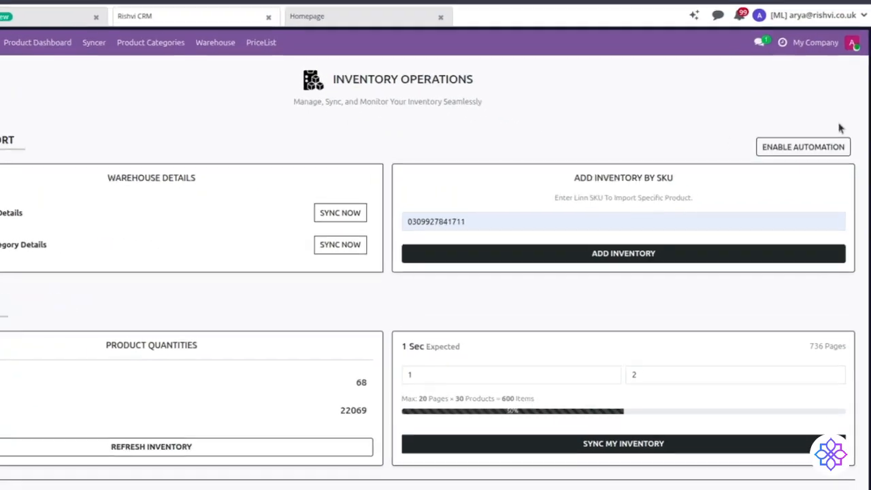
- Manually trigger the Linnworks last 2 days inventory sync from the automation settings and close them
left_click(788, 147)
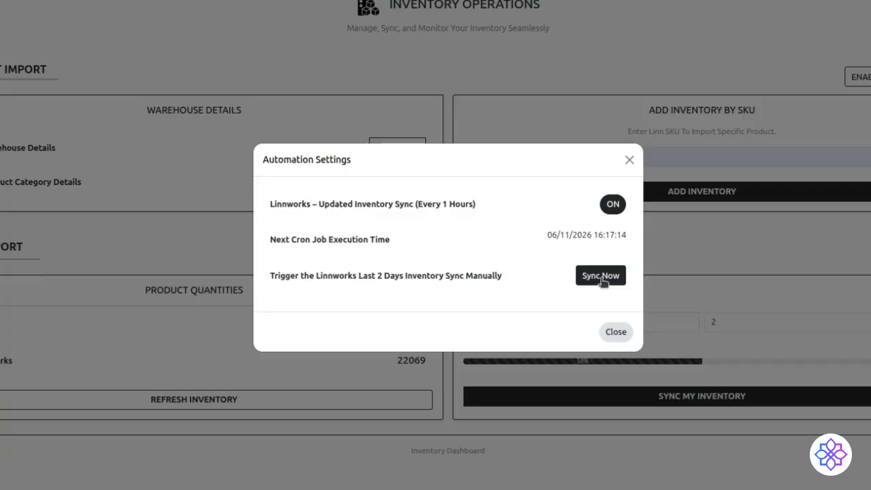
left_click(602, 281)
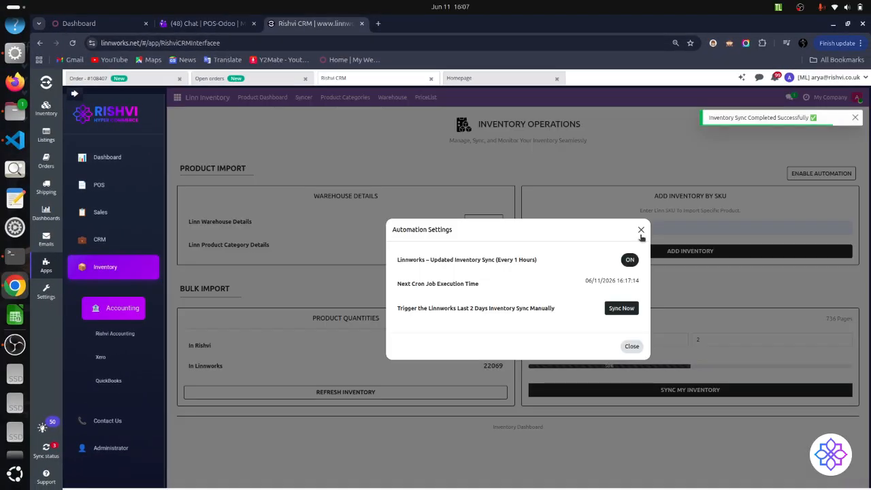
left_click(640, 230)
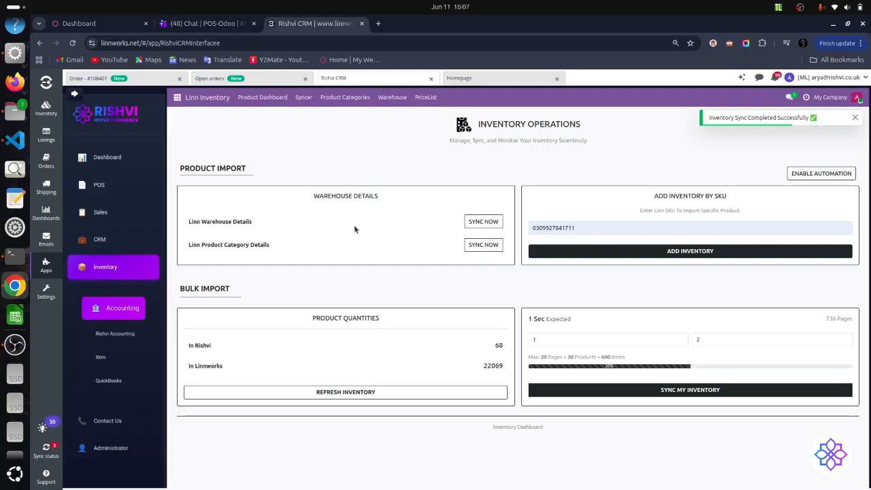
- Start a blank new pricelist from the inventory's pricelists and discard it
left_click(426, 97)
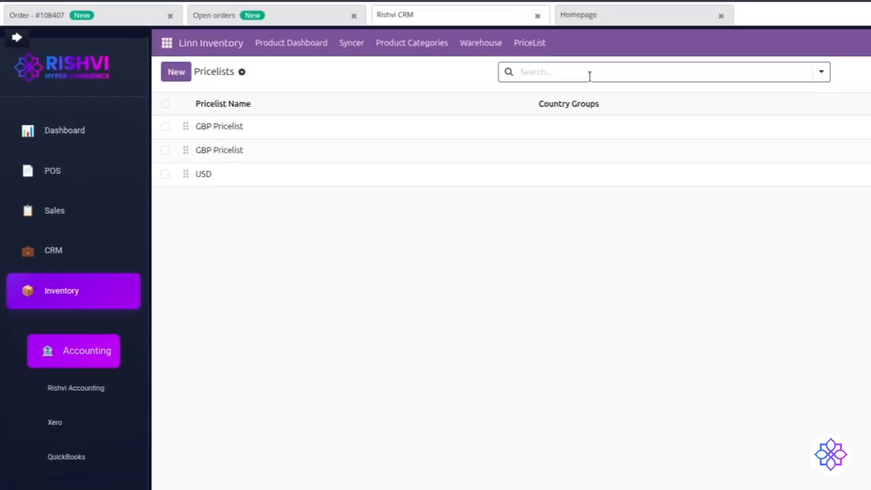
left_click(177, 73)
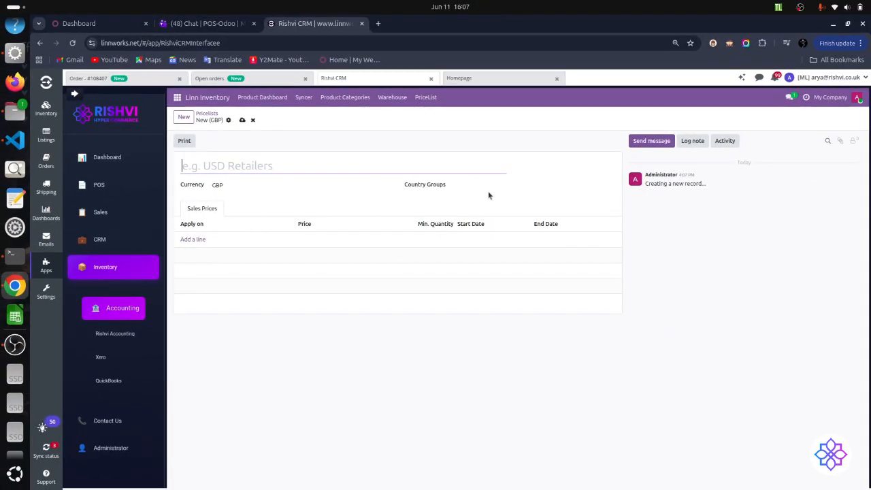
left_click(253, 120)
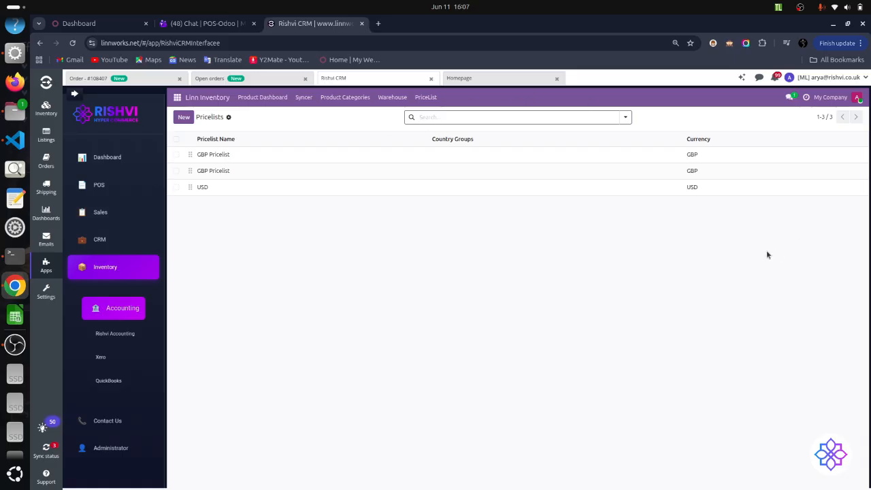
- Open the point of sale module and choose Clothes as the store type
left_click(139, 262)
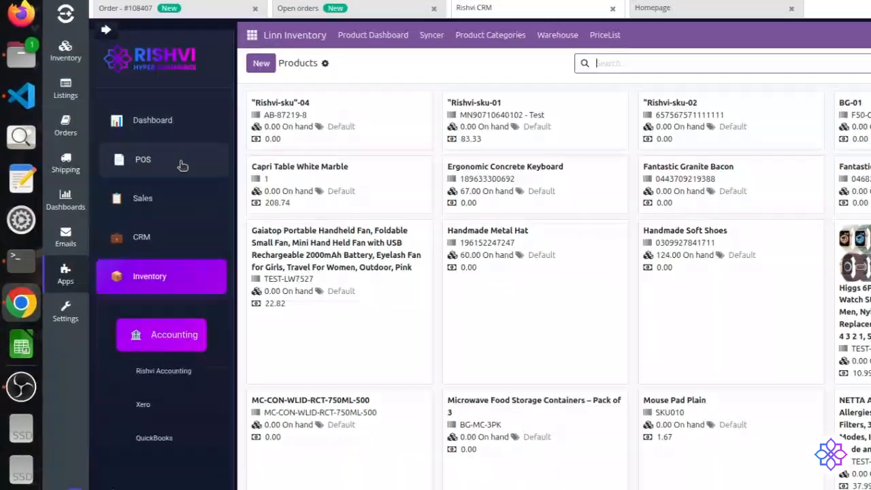
left_click(143, 183)
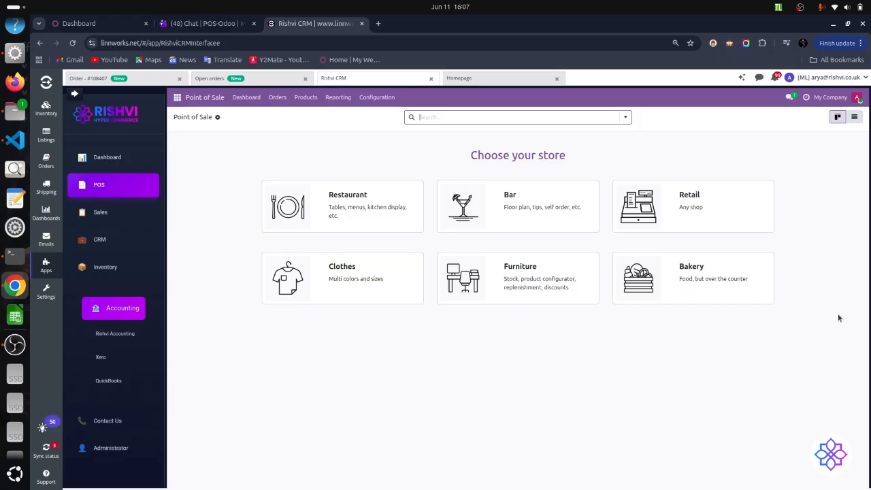
left_click(288, 284)
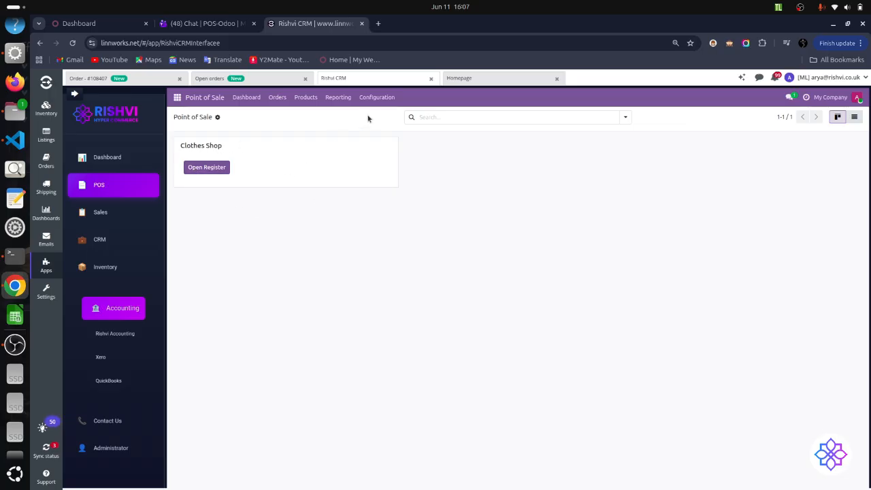
- Turn off Restrict Categories for the Clothes Shop in the Point of Sale settings
left_click(377, 96)
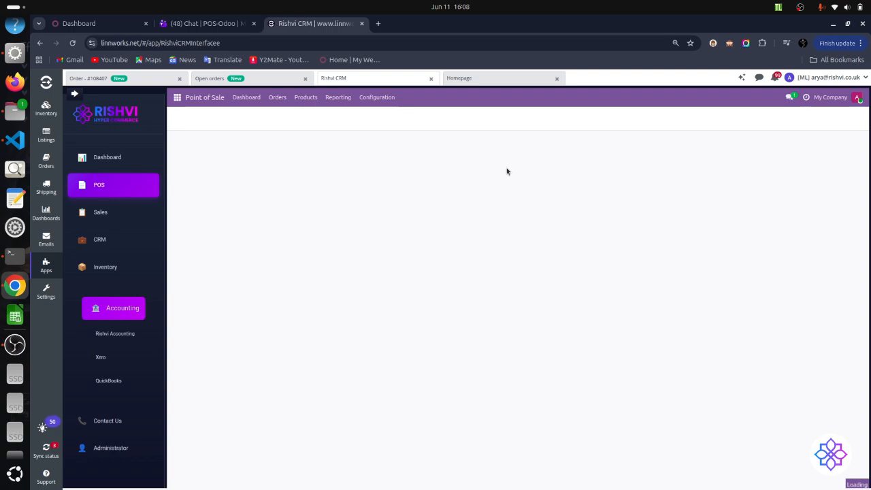
scroll(437, 323, "down", 3)
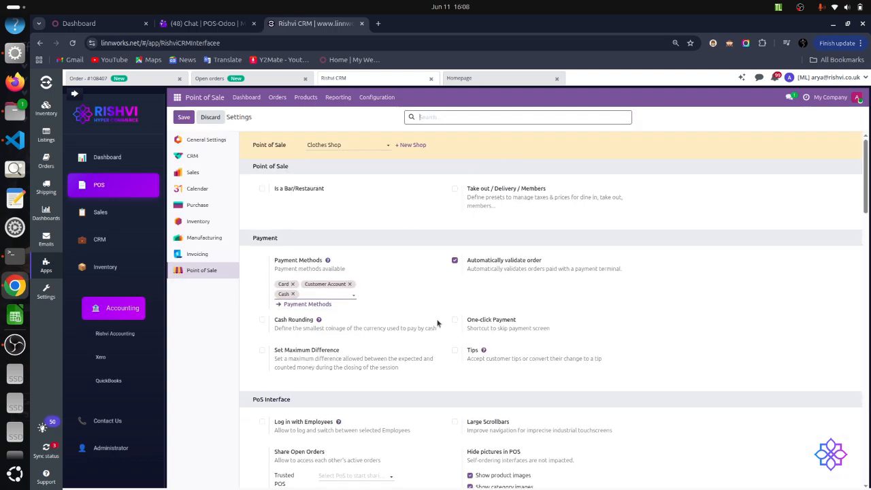
scroll(437, 323, "down", 4)
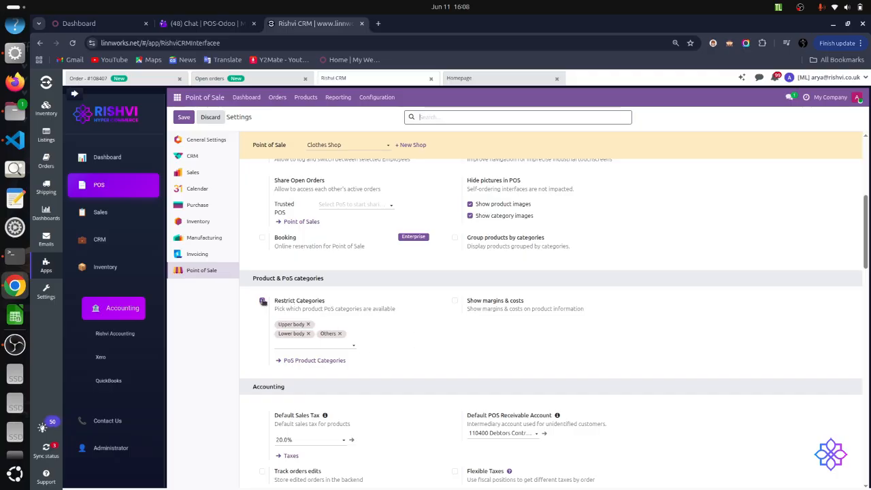
left_click(263, 301)
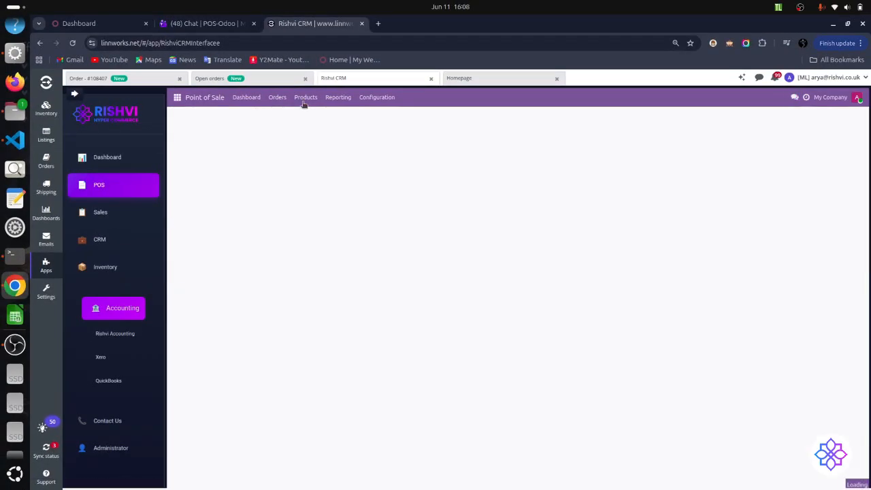
- View the Clothes Shop's configuration from the Point of Sale list and return to the list
left_click(379, 98)
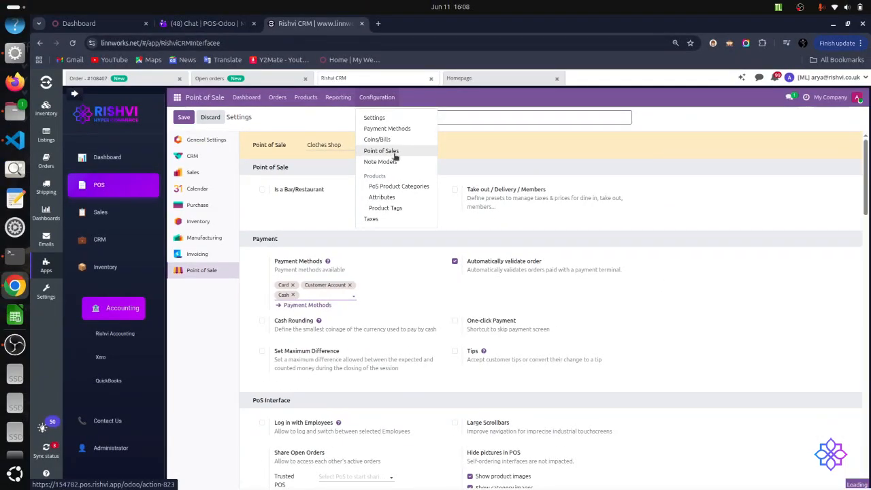
left_click(395, 155)
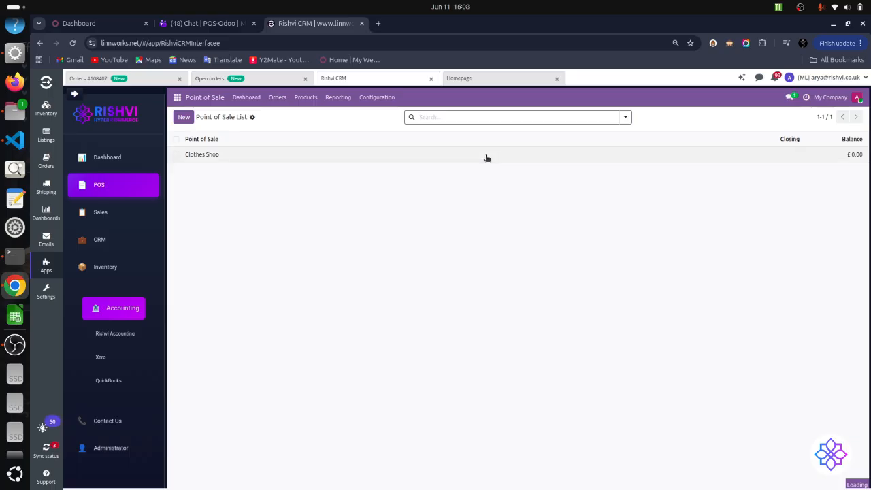
left_click(489, 157)
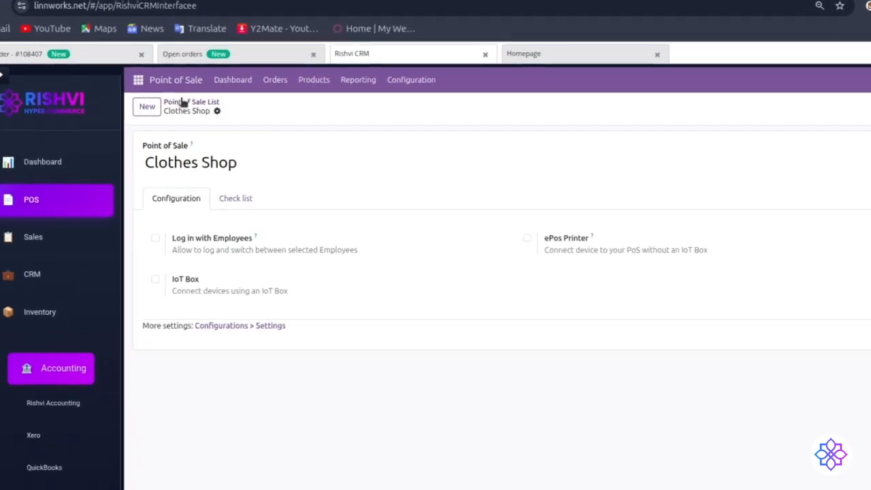
left_click(197, 106)
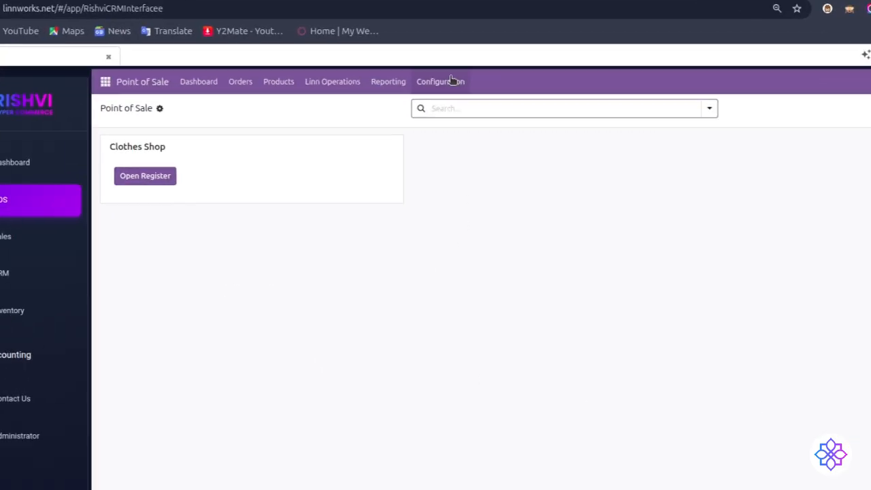
- Review the Clothes Shop's Point of Sale settings, including its product category and accounting options
left_click(428, 96)
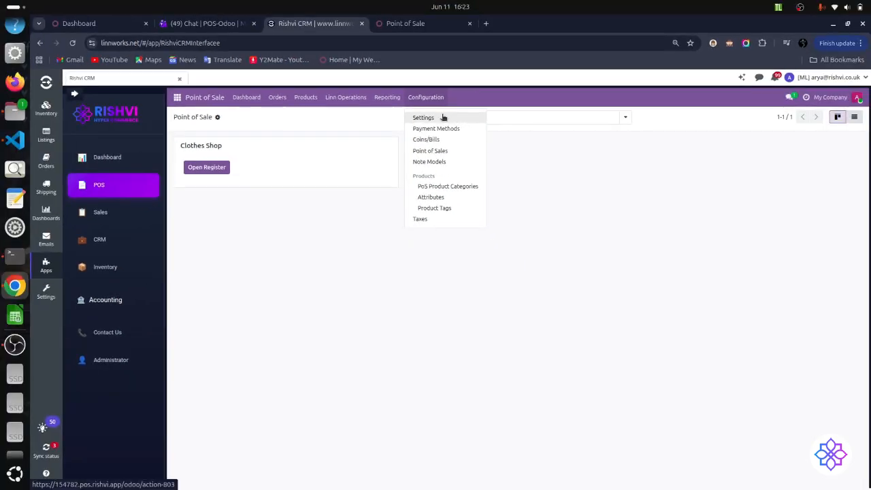
left_click(473, 106)
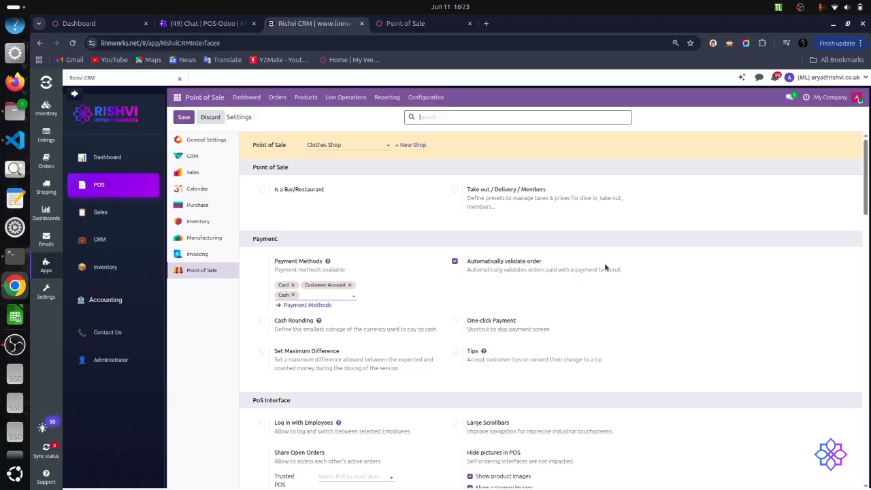
scroll(334, 293, "down", 3)
scroll(345, 310, "down", 4)
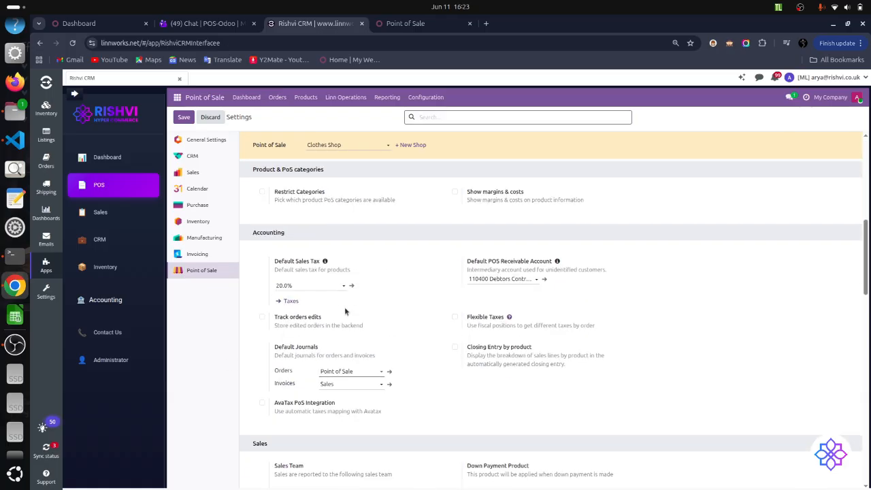
scroll(353, 289, "up", 1)
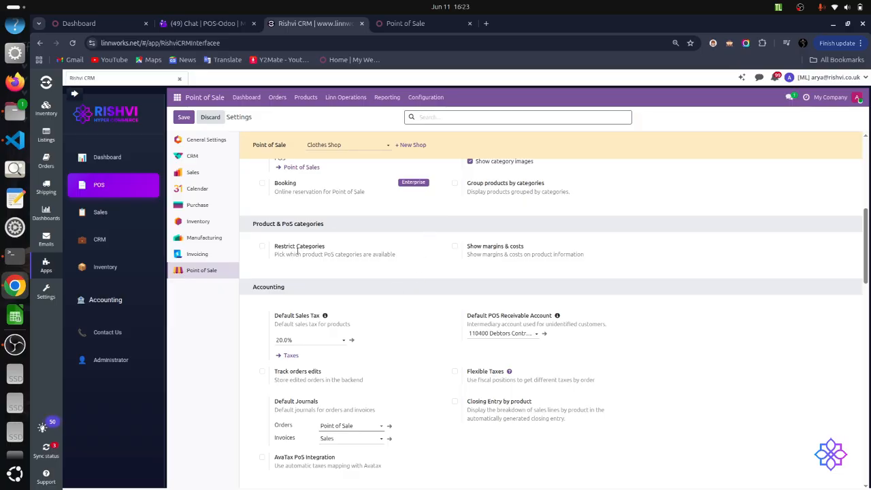
scroll(298, 252, "up", 6)
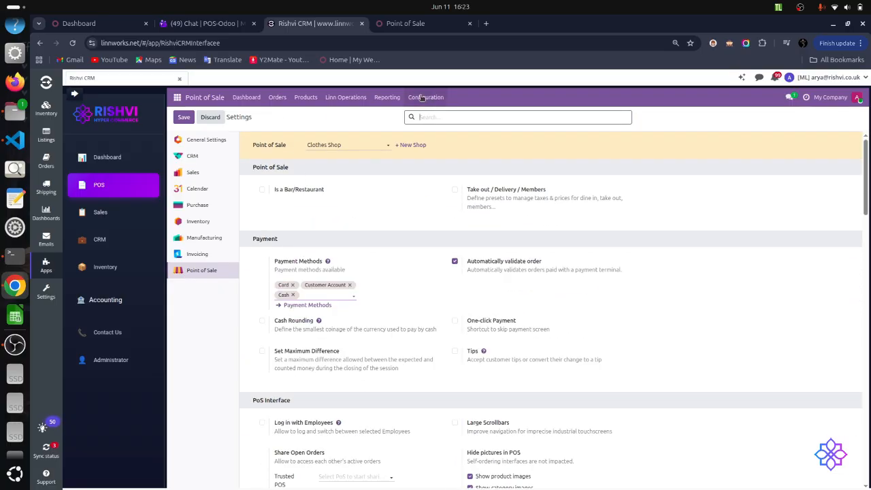
- Set the Clothes Shop's Linn Warehouse to Default from the Point of Sale list, save it and return to the list
left_click(423, 98)
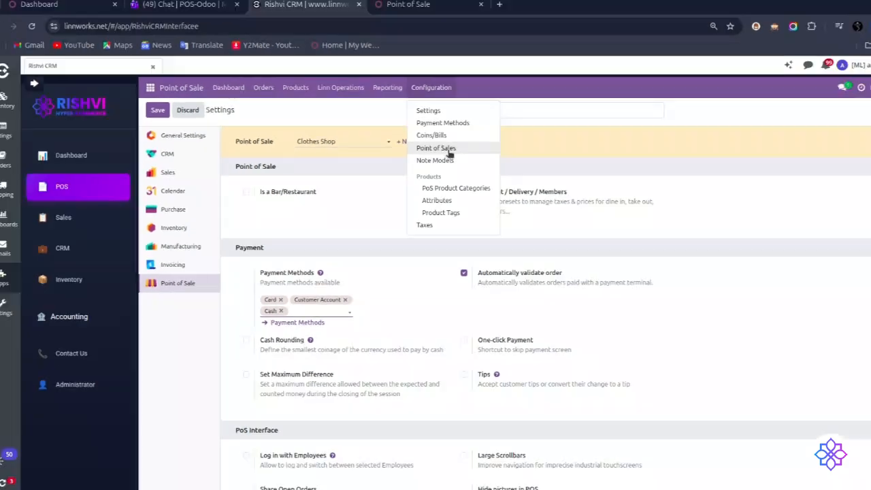
left_click(475, 149)
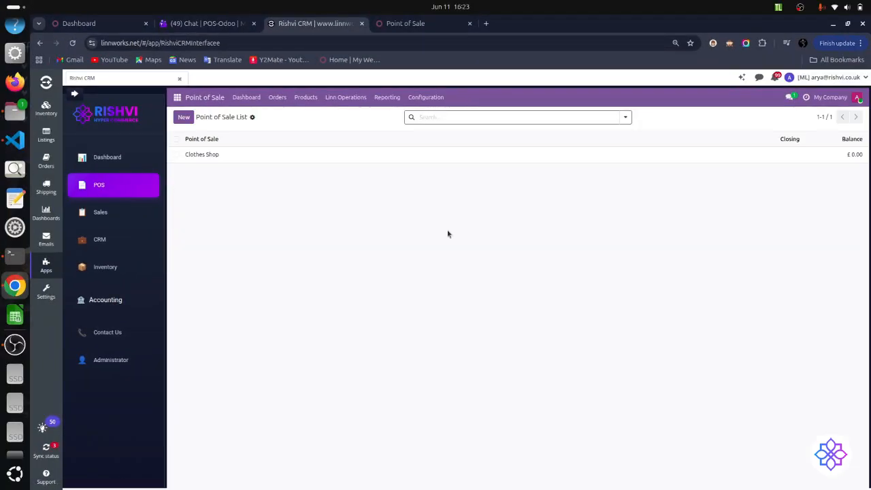
left_click(420, 155)
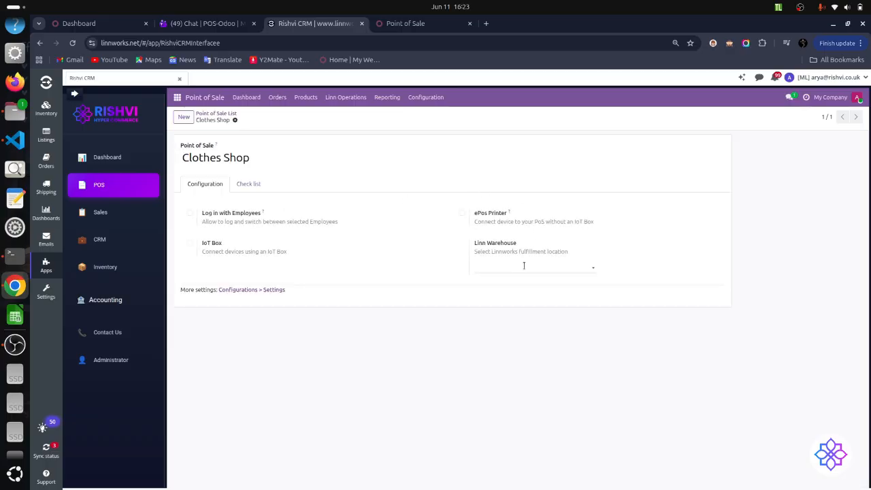
left_click(524, 266)
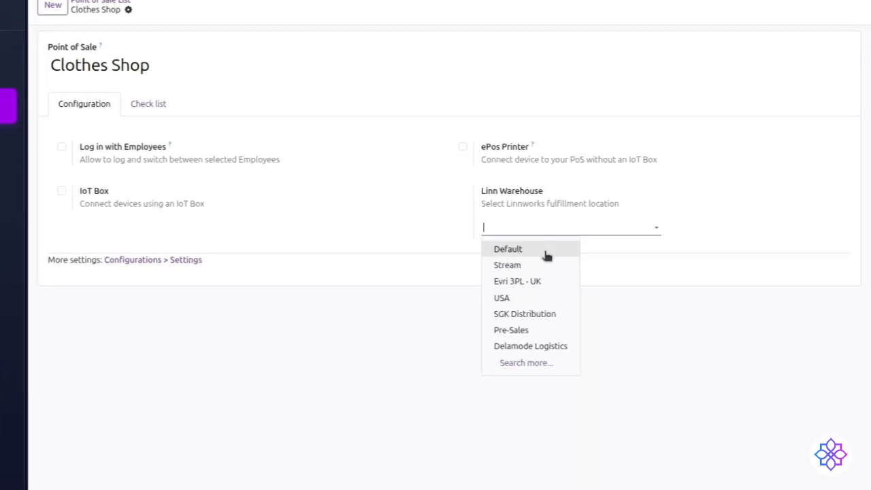
left_click(546, 255)
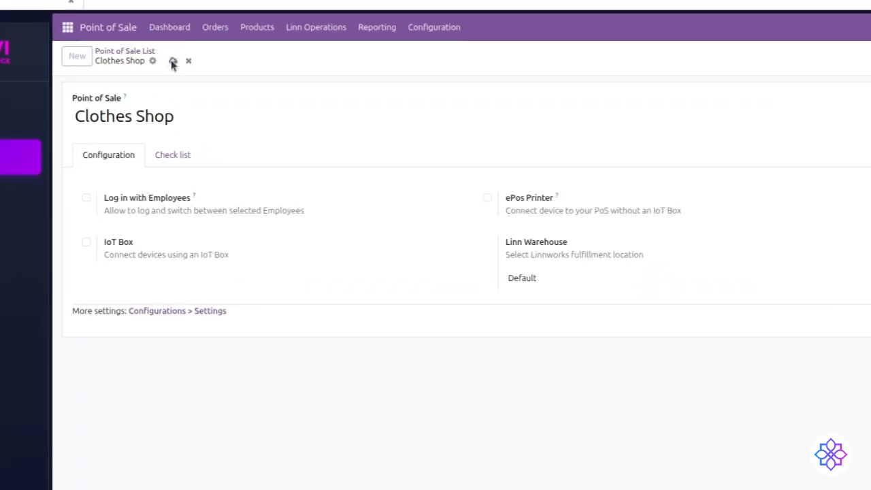
left_click(248, 120)
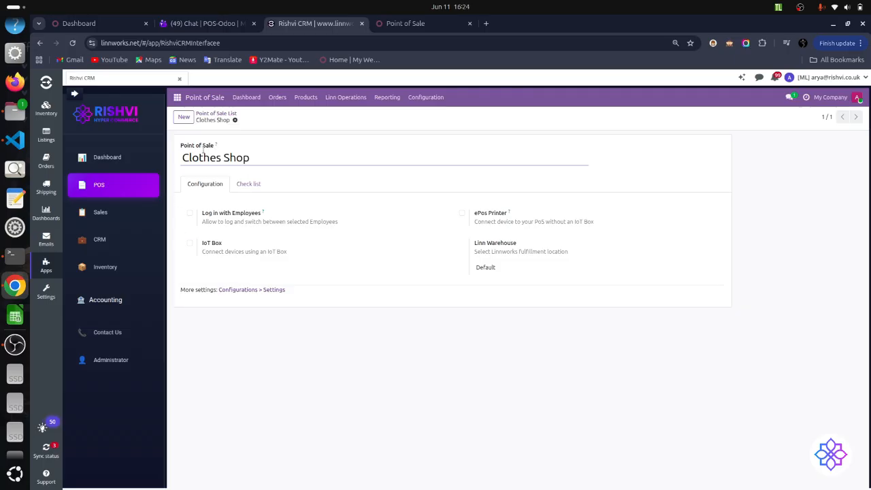
left_click(216, 113)
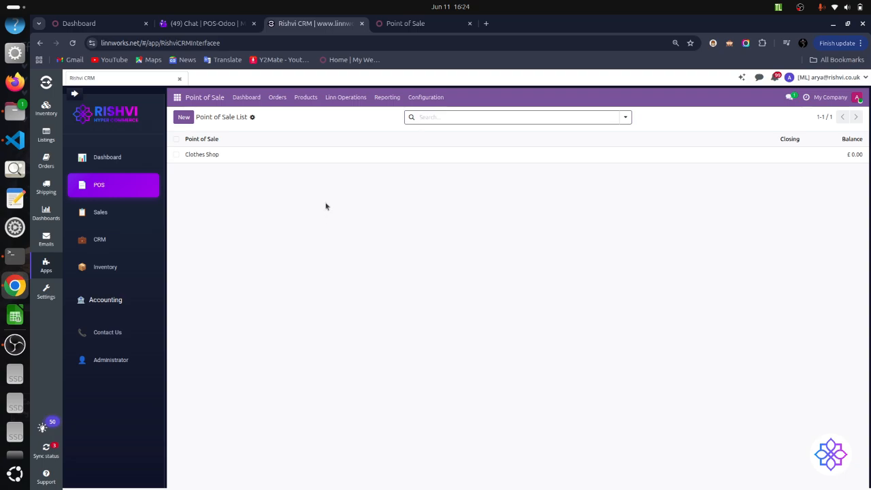
- Open the Clothes Shop register and add the Higgs 6Pack Straps product to the order
left_click(260, 100)
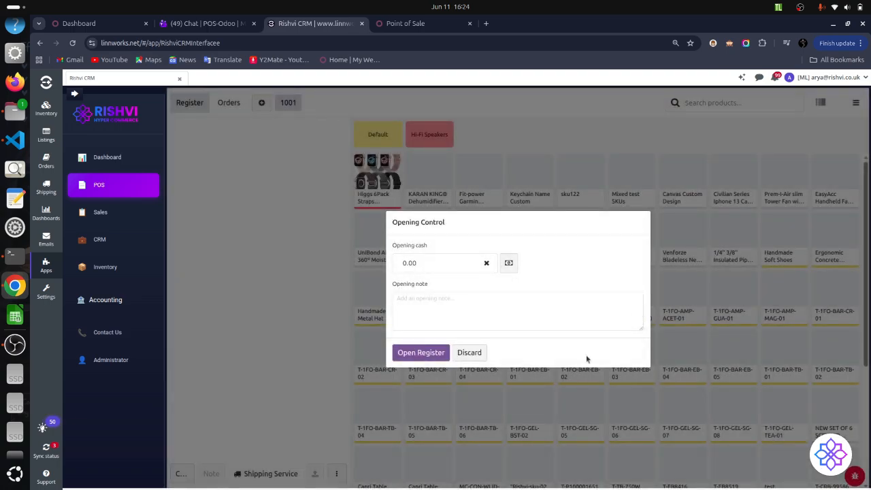
left_click(460, 353)
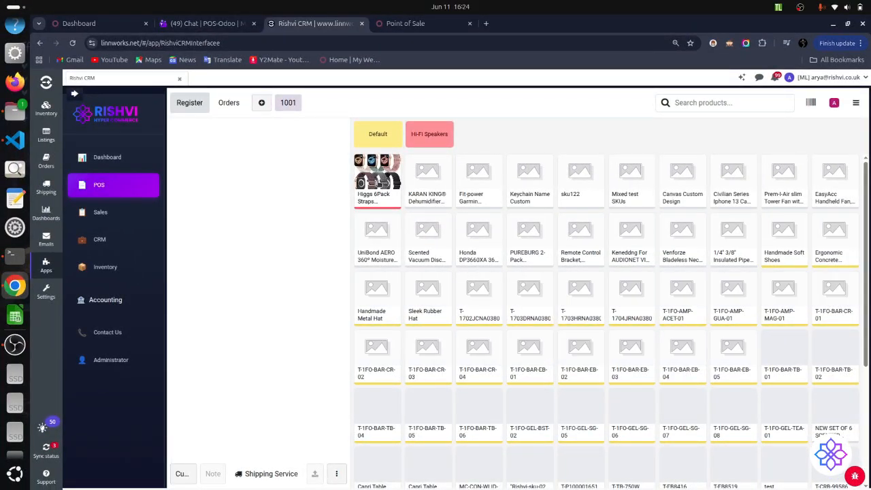
left_click(382, 185)
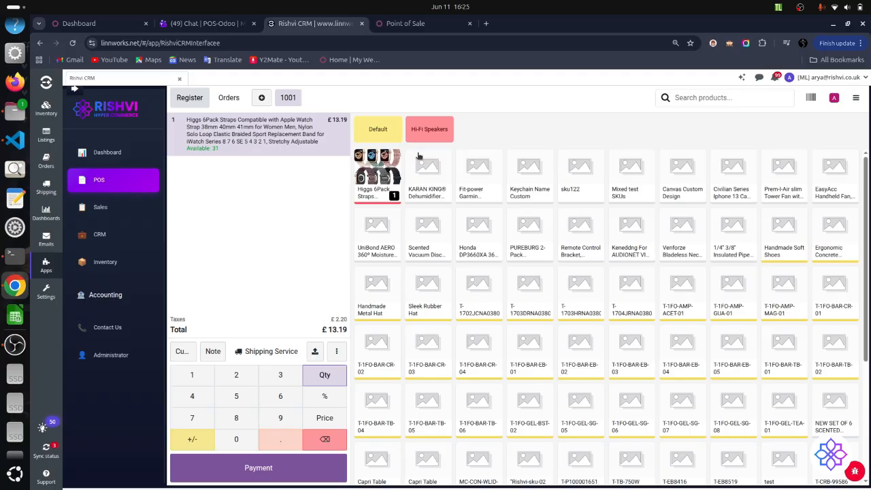
- Close the Clothes Shop register and go back to the Point of Sale backend
left_click(855, 98)
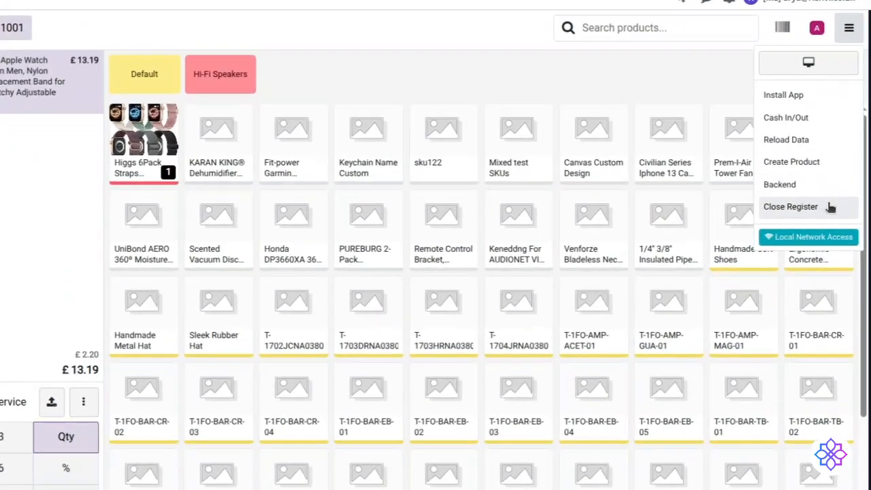
left_click(832, 219)
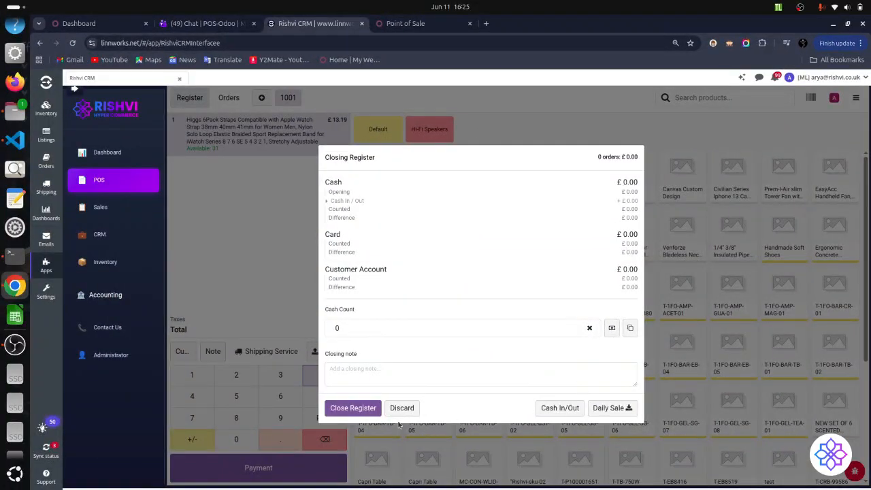
left_click(351, 411)
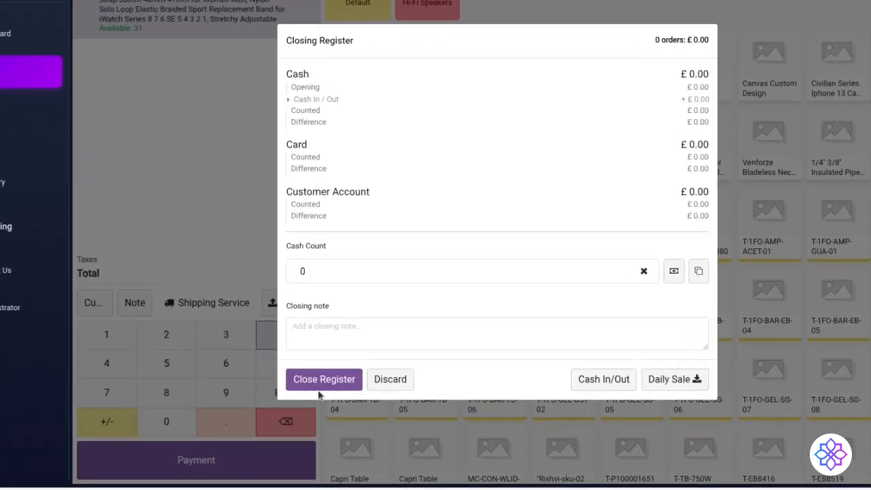
left_click(351, 410)
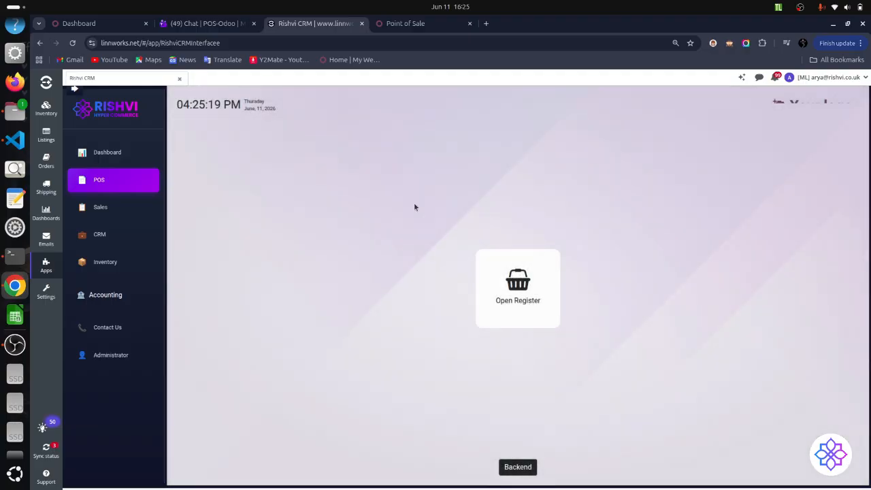
left_click(518, 467)
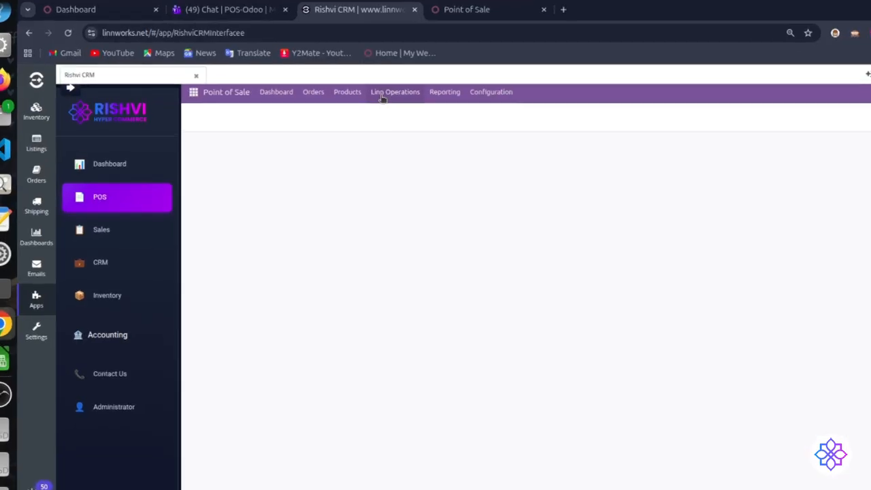
- Import the shipping services from the Linnworks POS Operations page
left_click(477, 94)
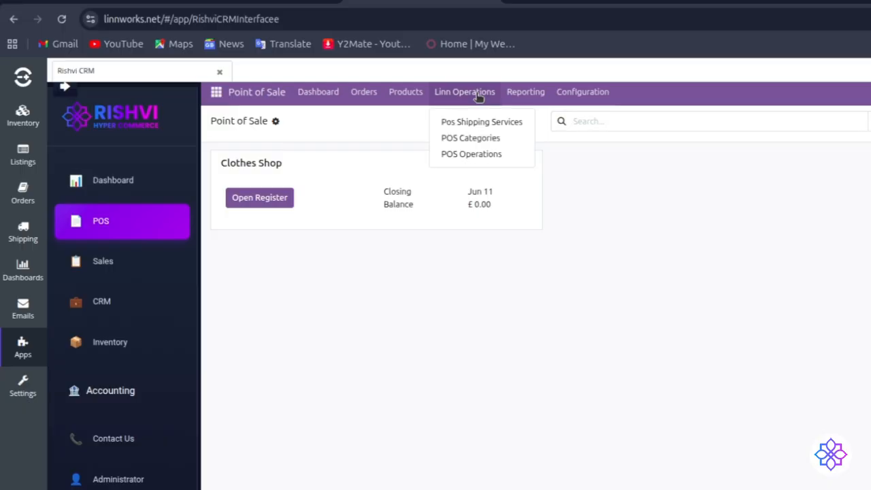
left_click(477, 155)
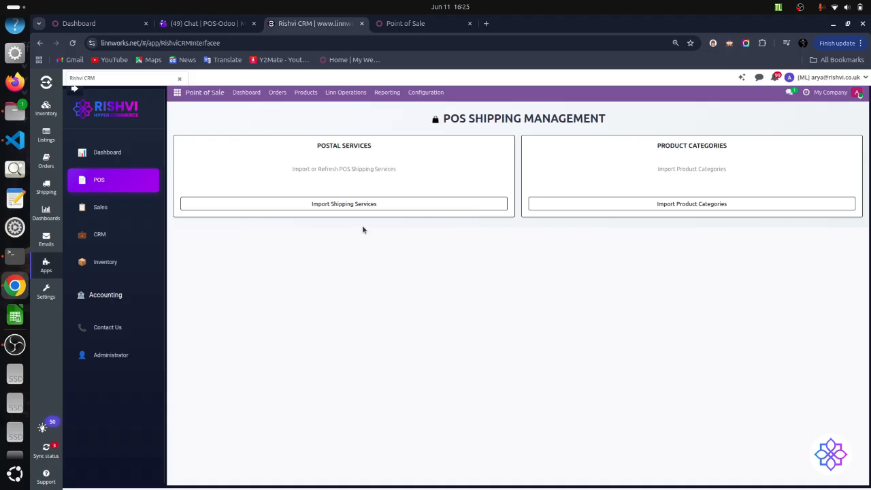
left_click(360, 206)
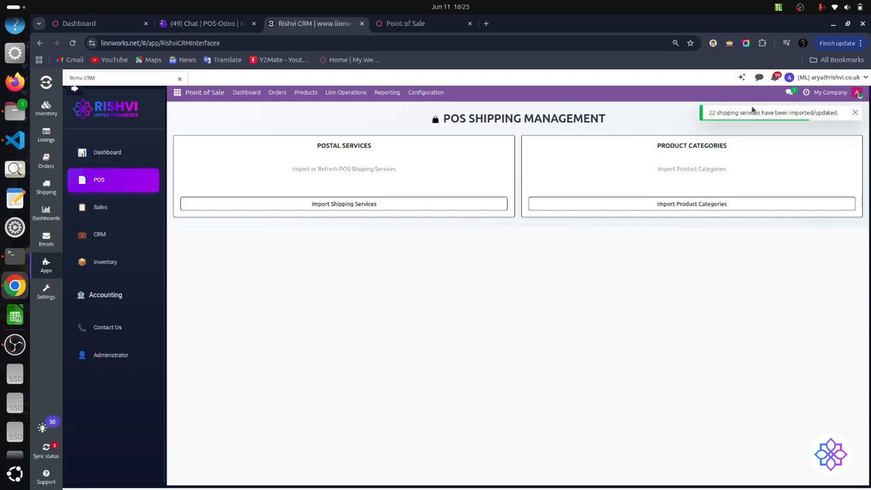
- Set the Default postal service's amount to 200 in Pos Shipping Services, save it and return to the list
left_click(346, 92)
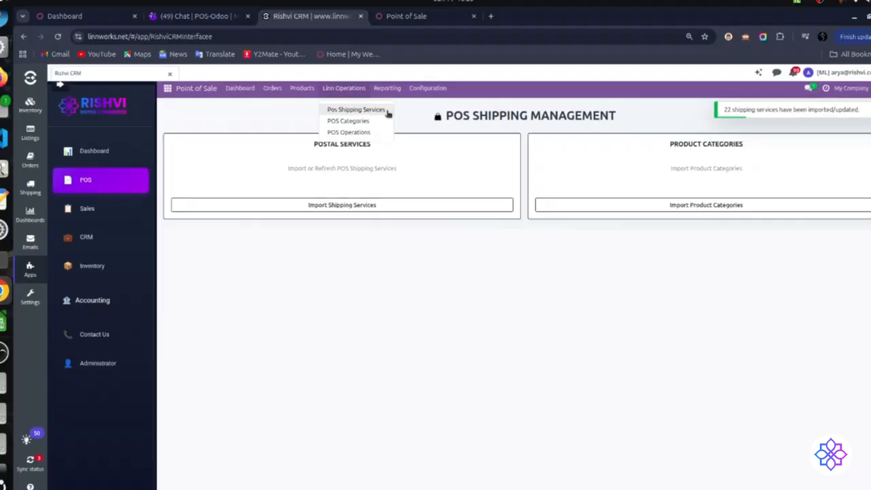
left_click(344, 81)
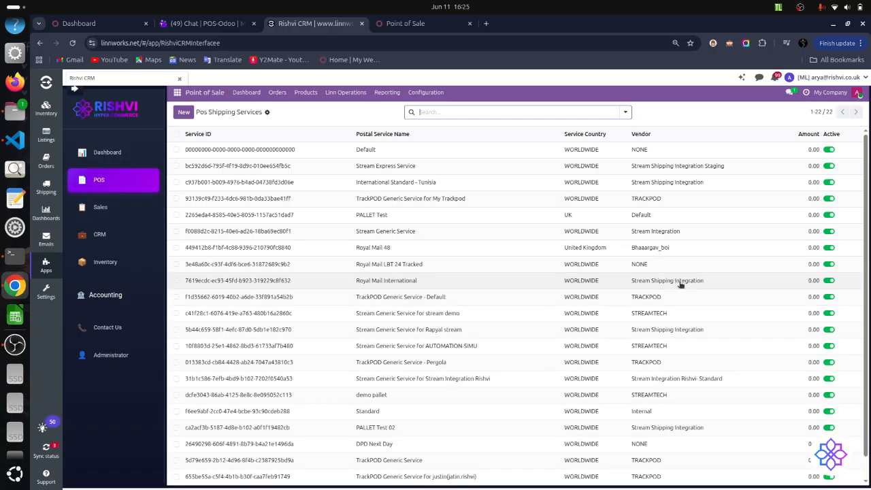
scroll(731, 354, "down", 1)
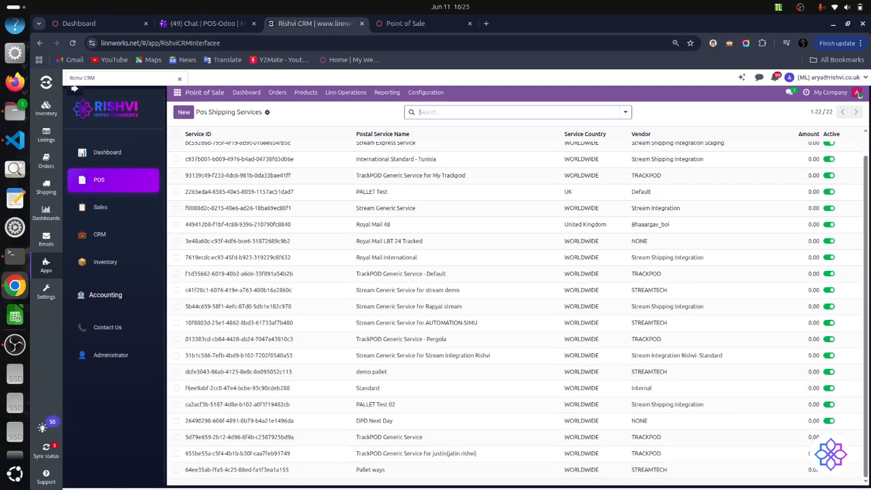
scroll(755, 379, "up", 1)
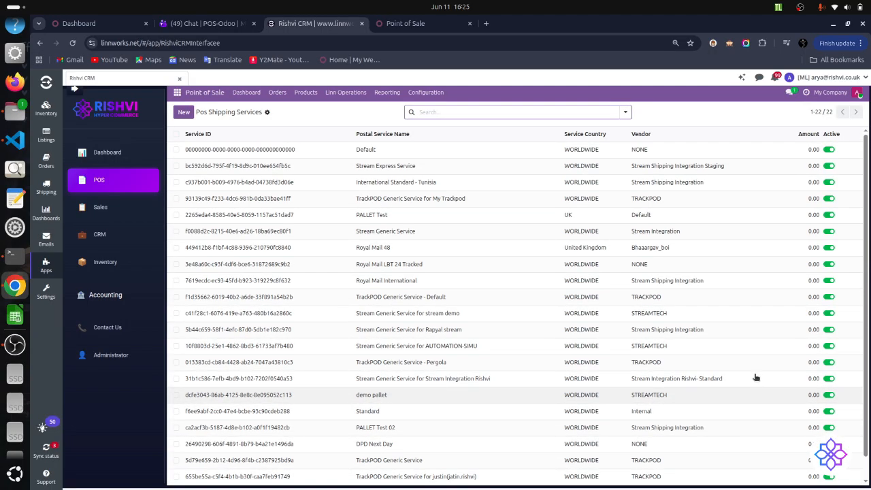
left_click(810, 150)
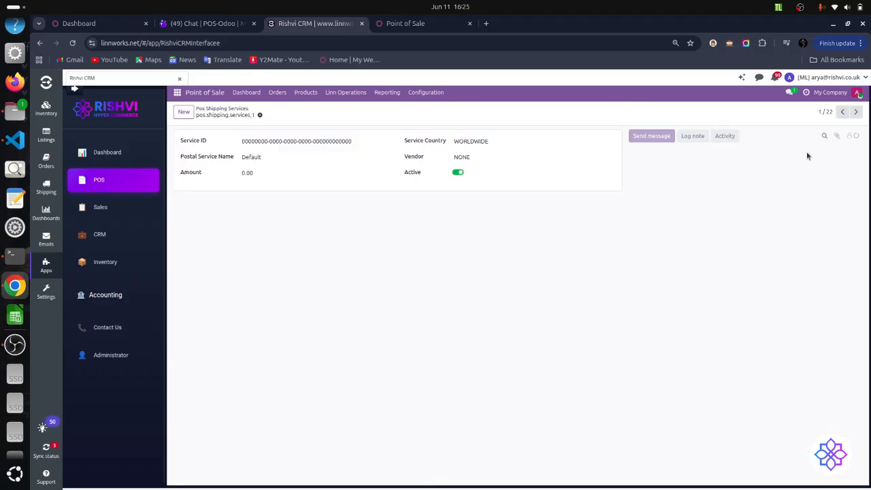
left_click(318, 172)
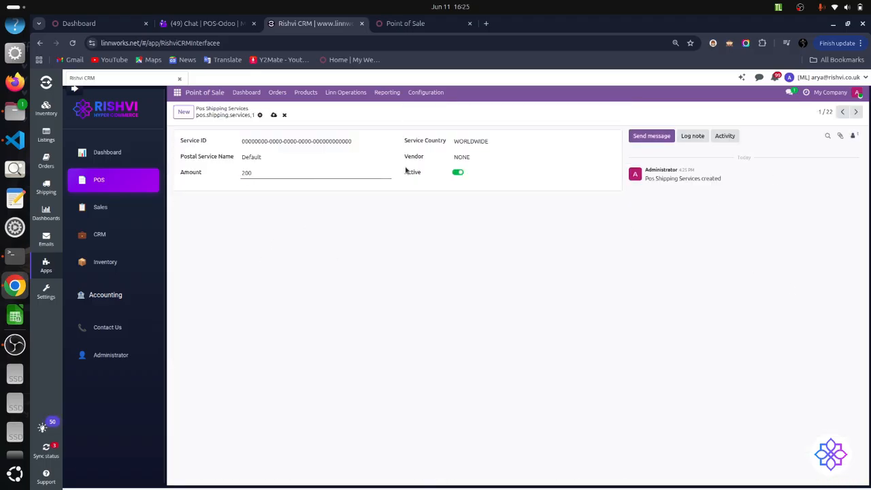
left_click(274, 115)
left_click(238, 109)
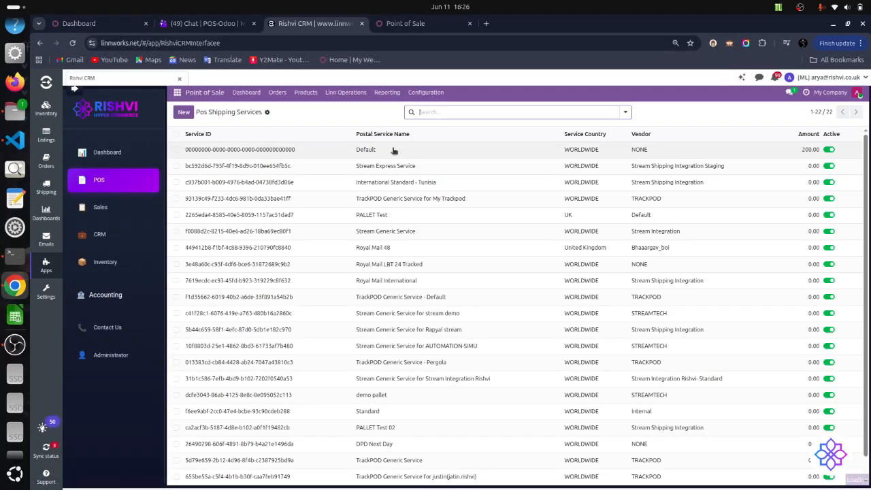
- Import the product categories from POS Operations and open the POS Categories list
left_click(346, 93)
left_click(351, 125)
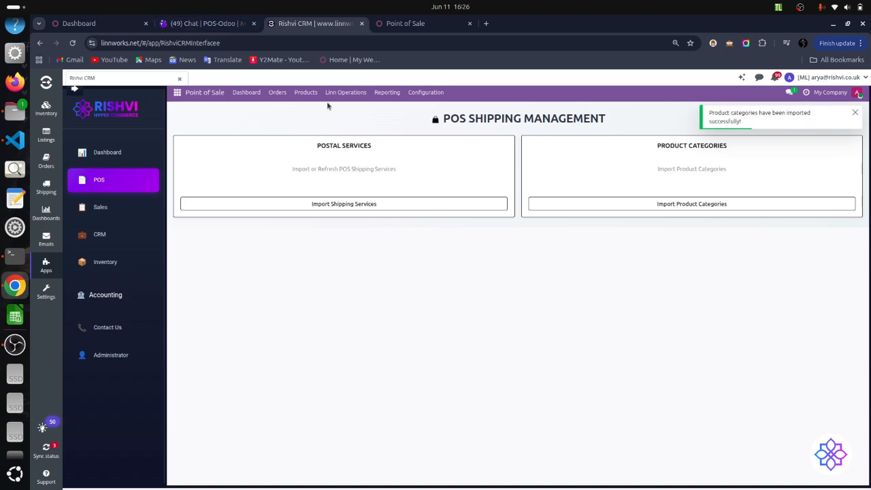
left_click(340, 94)
left_click(345, 129)
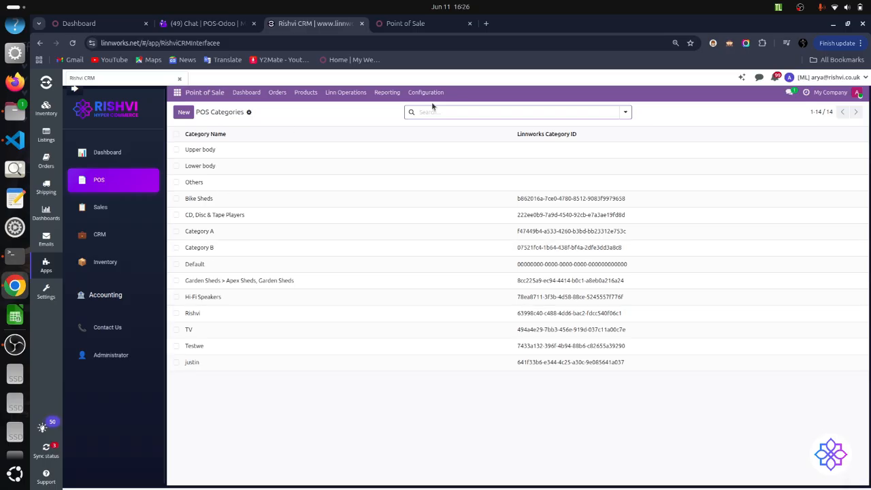
- Return to the Point of Sale dashboard and reopen the Clothes Shop register with 0.00 opening cash
left_click(248, 93)
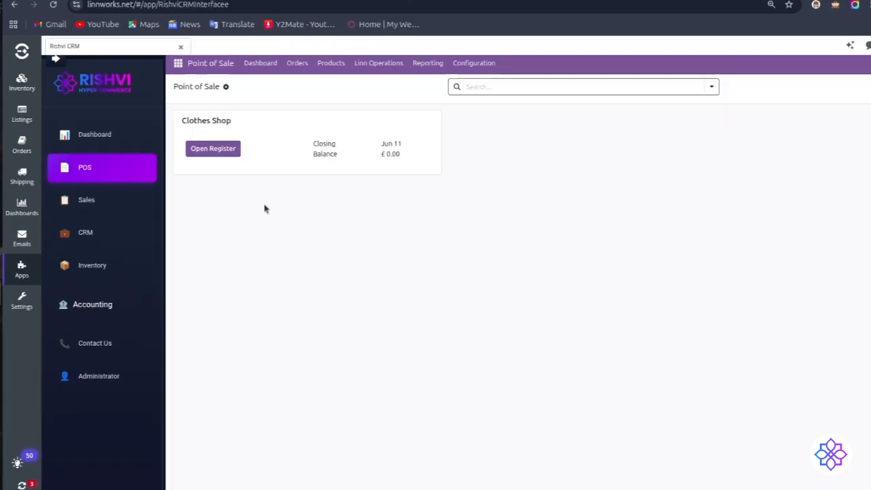
left_click(232, 125)
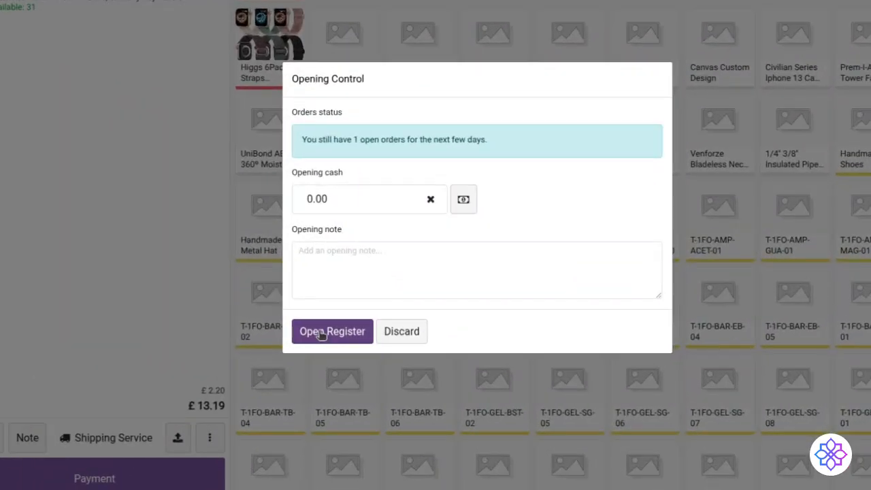
left_click(321, 333)
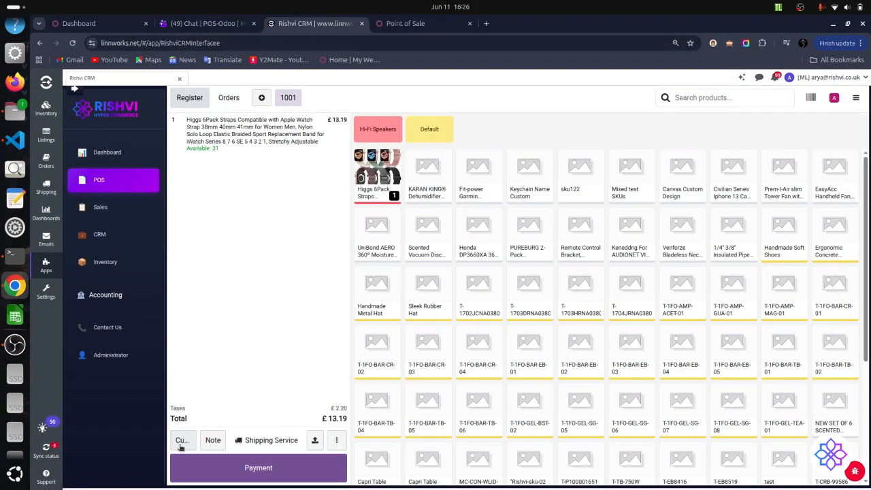
- Assign the third listed customer to the open order and apply the Default £200 shipping service
left_click(181, 443)
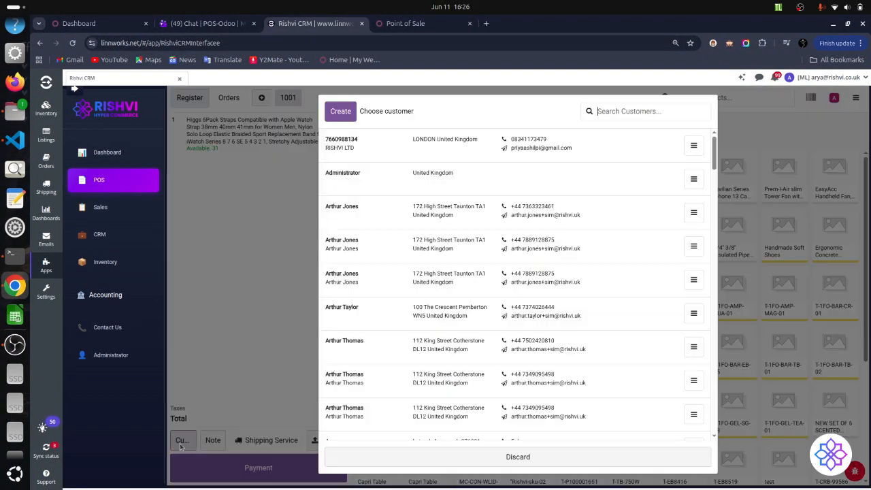
left_click(387, 220)
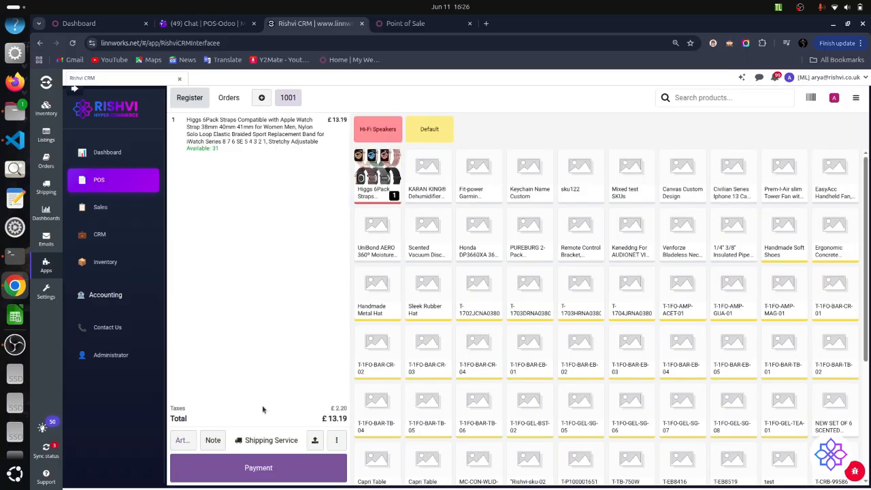
left_click(270, 440)
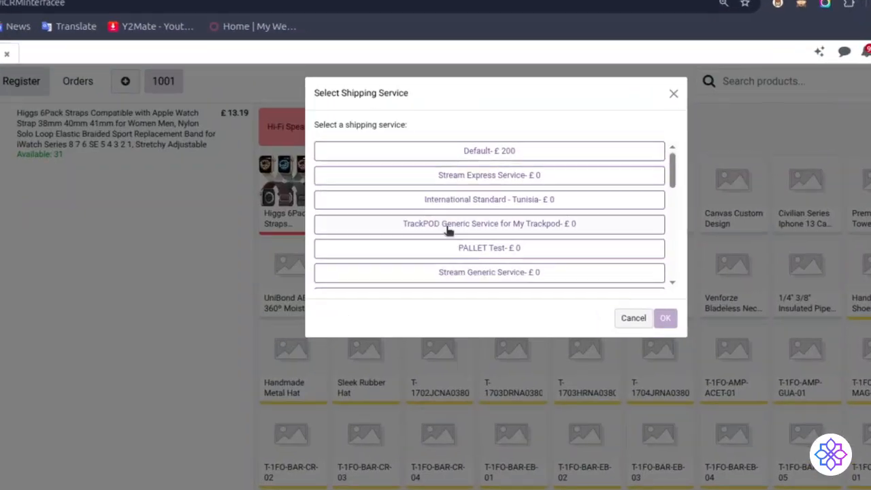
left_click(514, 154)
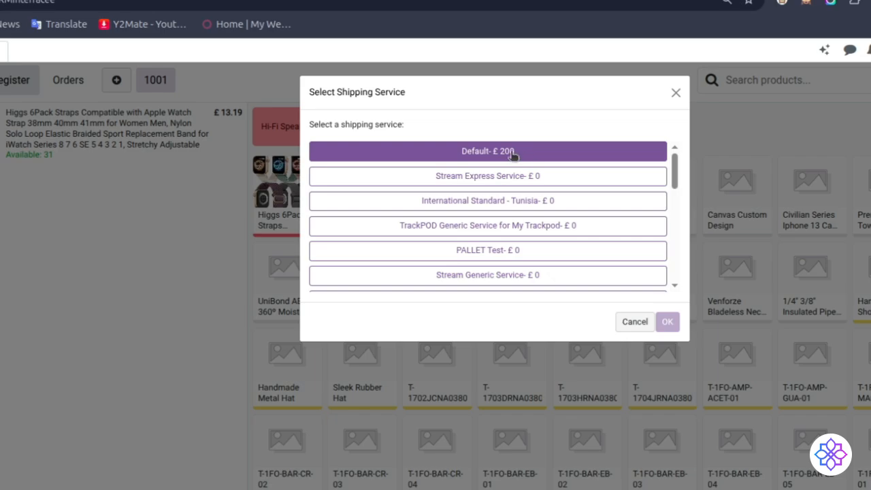
left_click(669, 322)
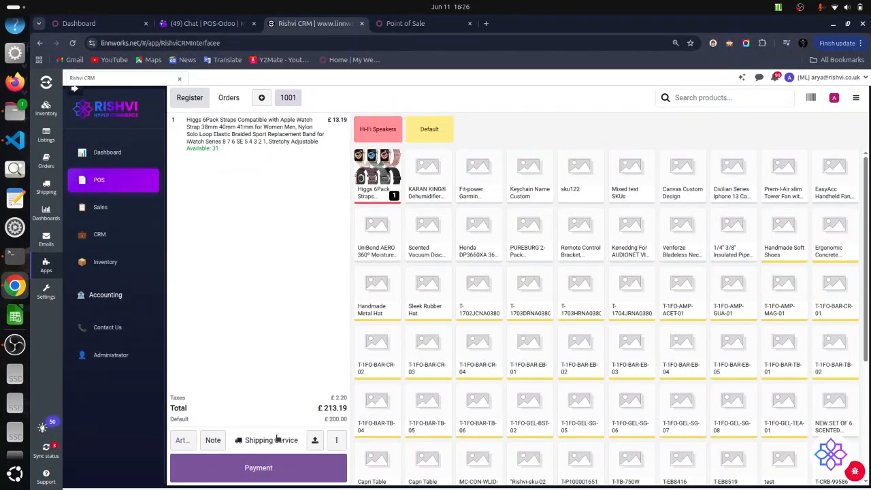
- Add the preset Wait note to the open order and apply it
left_click(213, 440)
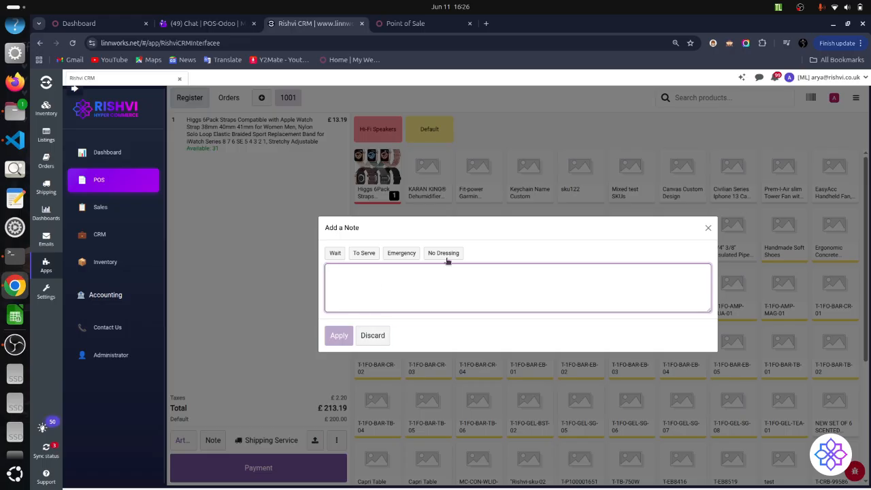
left_click(335, 253)
left_click(339, 335)
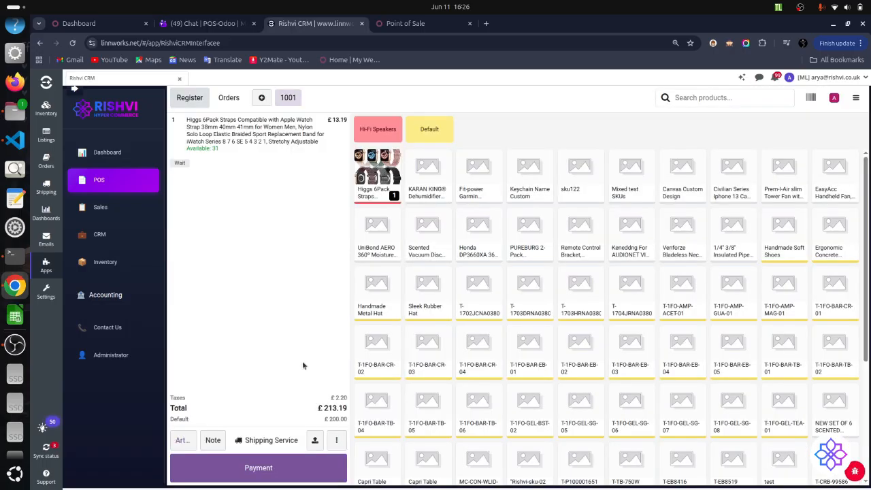
- Apply a 5% discount to the Higgs 6Pack Straps order line and set its quantity to 2
left_click(294, 151)
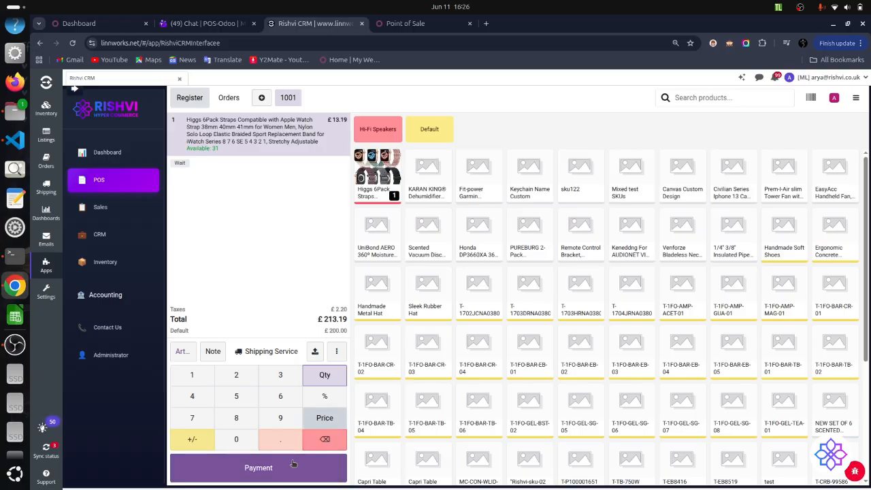
left_click(323, 398)
left_click(236, 396)
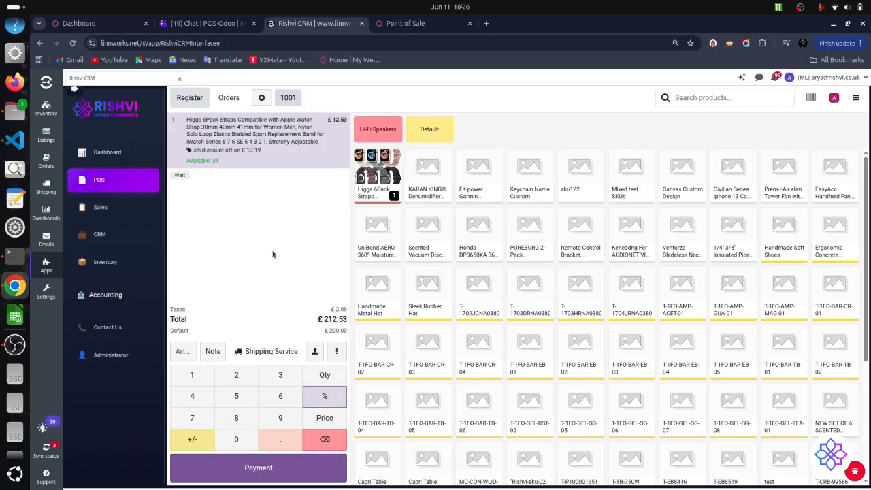
left_click(325, 375)
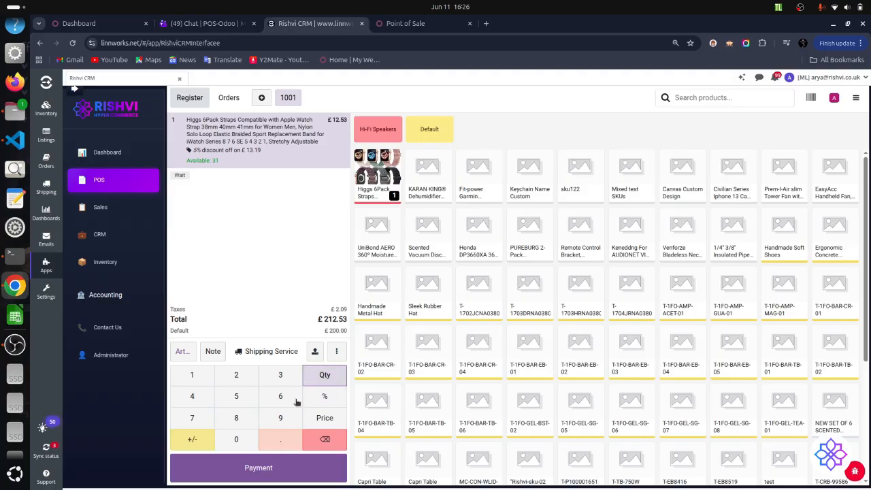
left_click(239, 376)
left_click(245, 377)
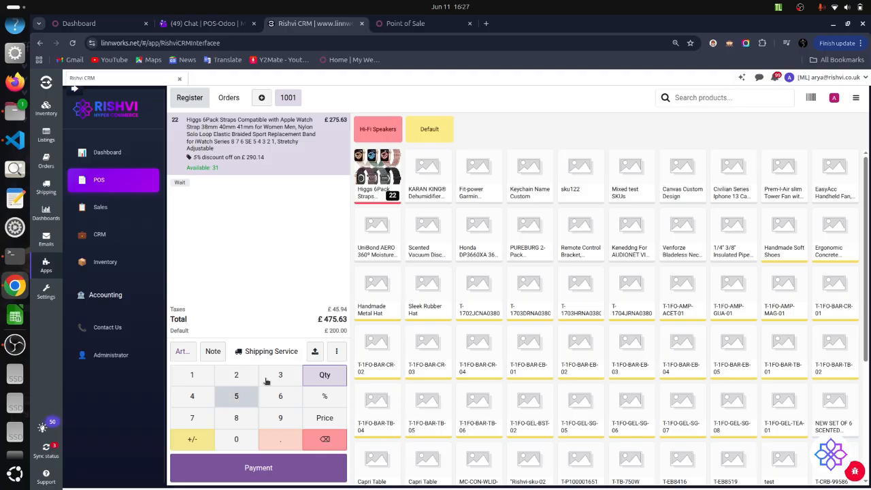
left_click(324, 439)
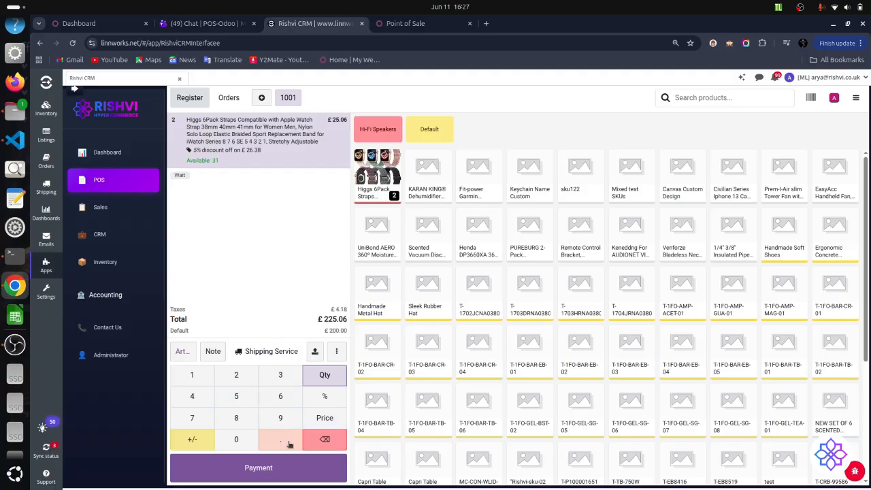
- Proceed to payment, clear the split card and cash lines, and settle the full order amount in cash, validating the payment
left_click(295, 481)
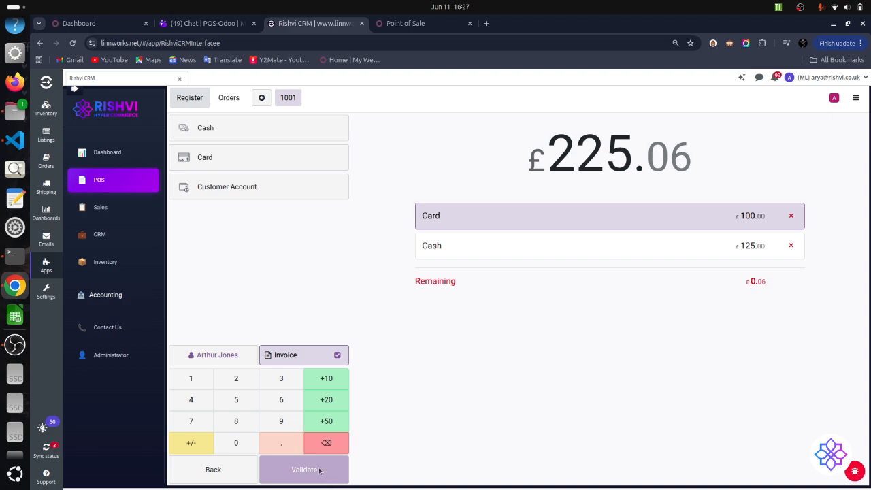
left_click(281, 159)
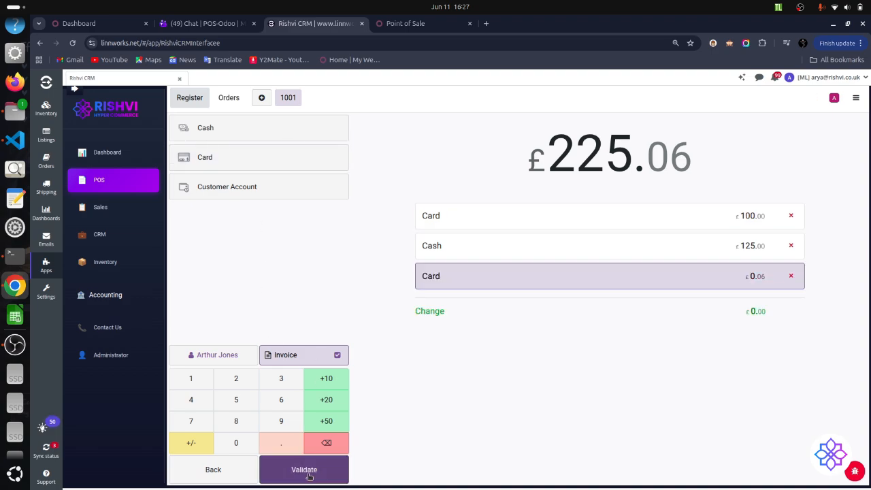
left_click(790, 277)
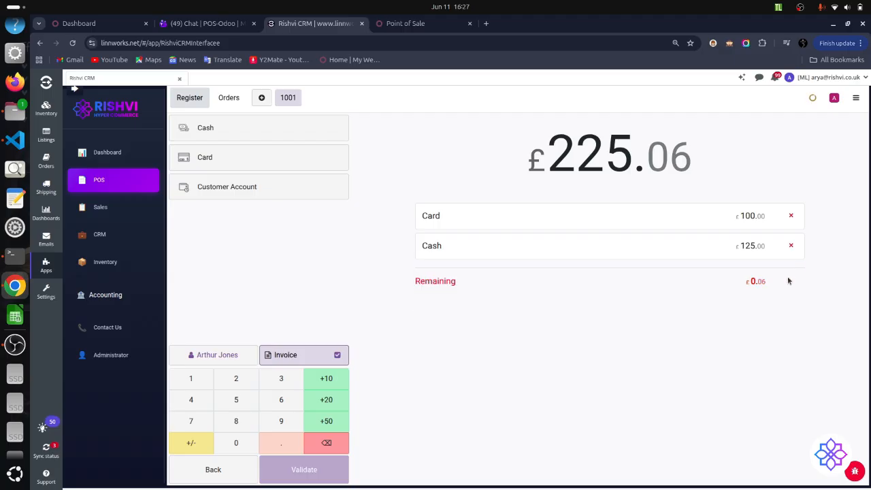
left_click(791, 246)
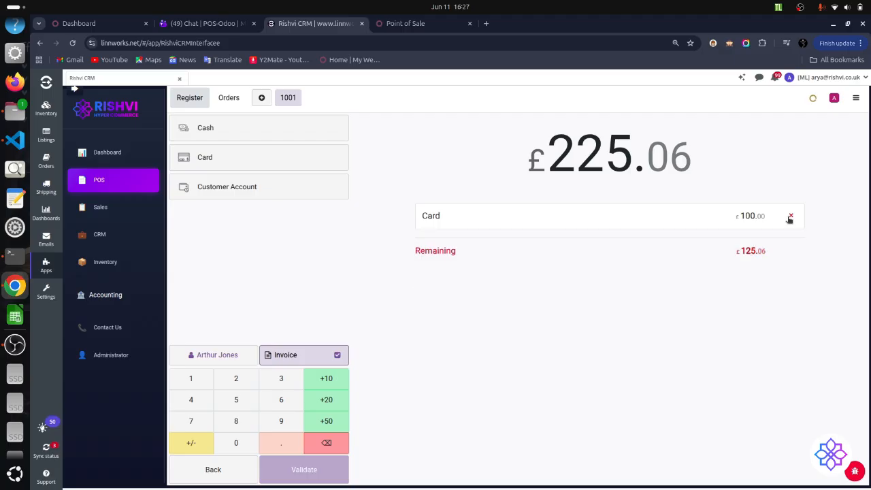
left_click(790, 217)
left_click(313, 124)
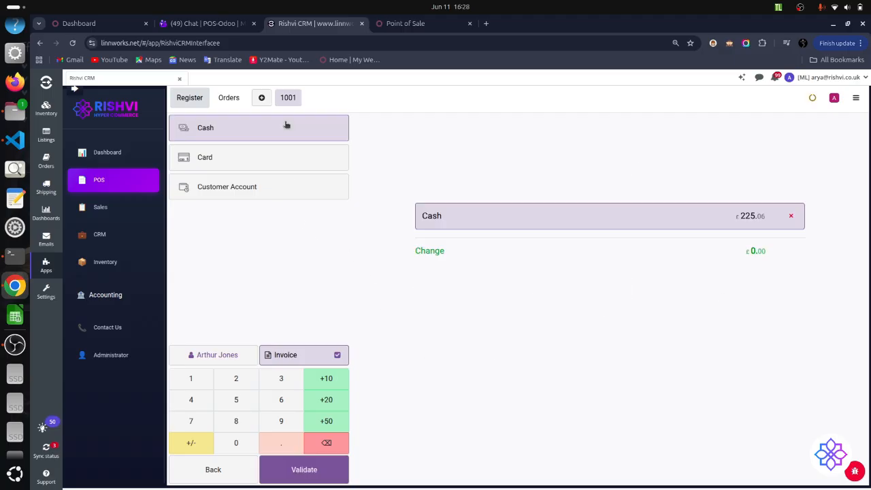
left_click(231, 470)
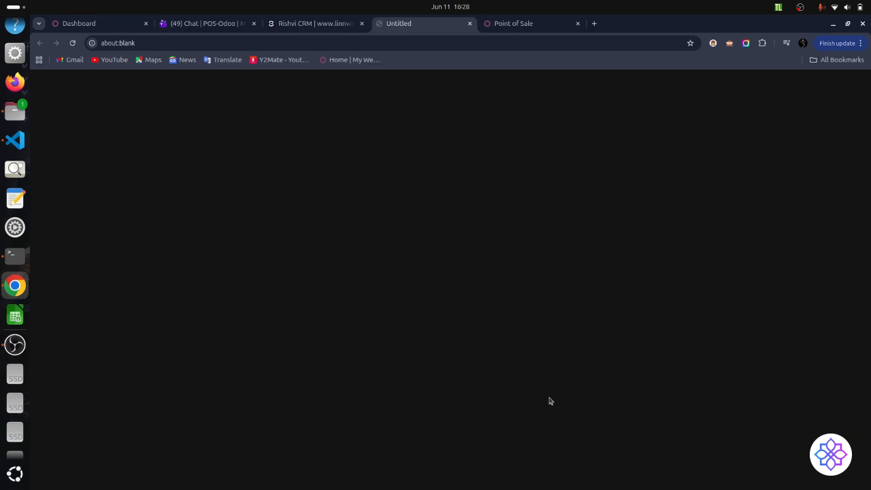
- Return to the Rishvi CRM browser tab, print the order's full receipt and leave the register for the backend
left_click(330, 27)
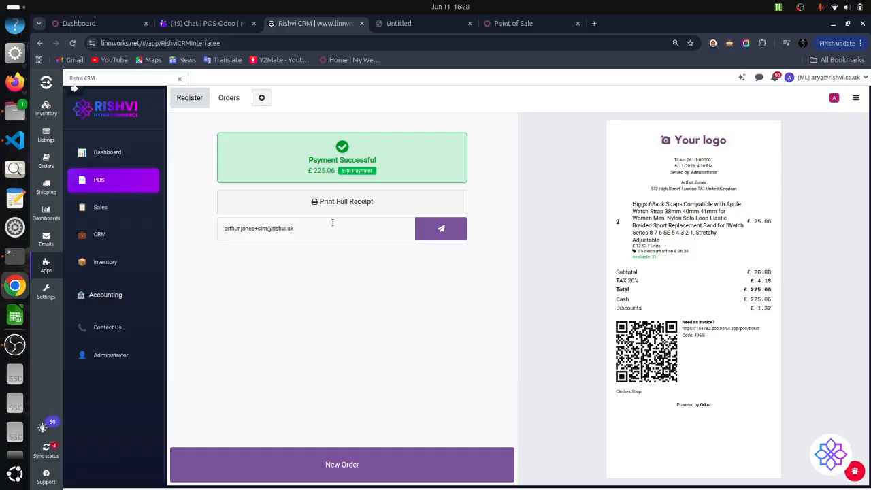
left_click(371, 211)
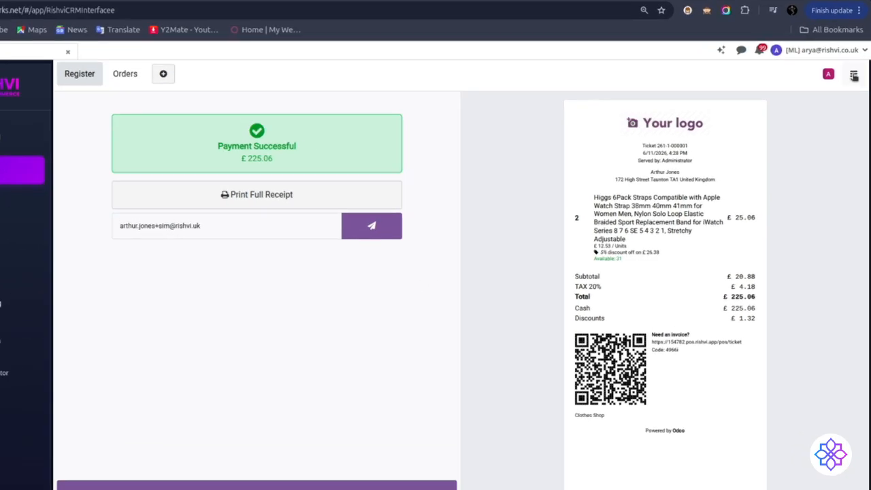
left_click(856, 97)
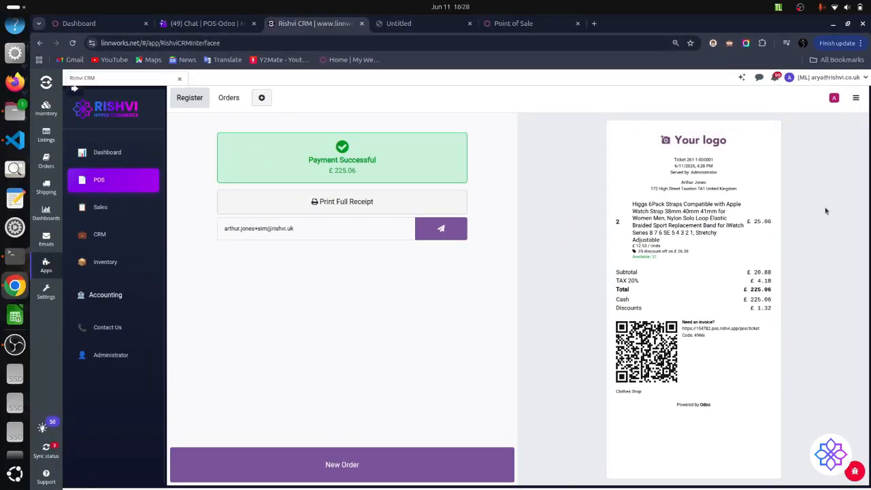
left_click(808, 193)
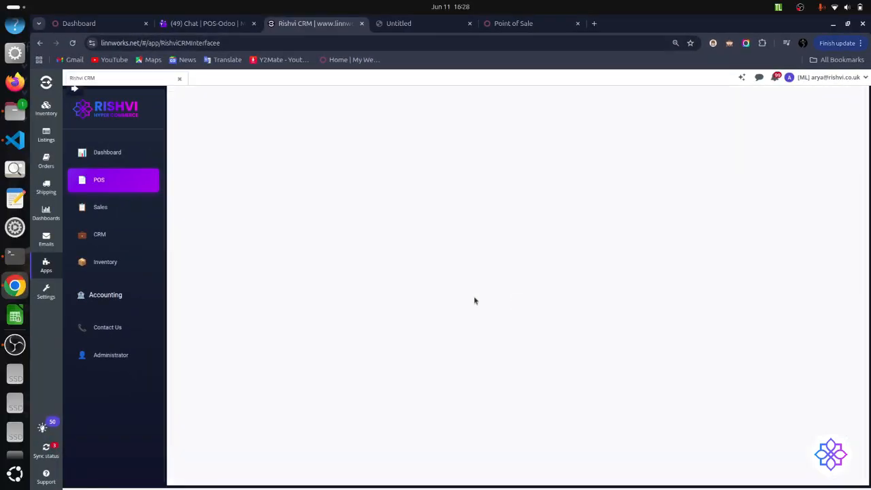
- Open the Clothes Shop order from the POS orders list, copy its Linnworks order number and check its customer note
left_click(279, 92)
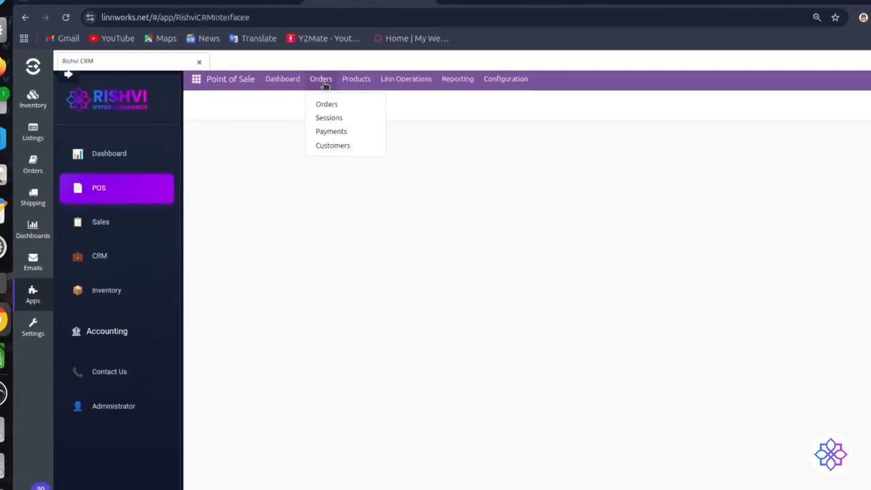
left_click(326, 104)
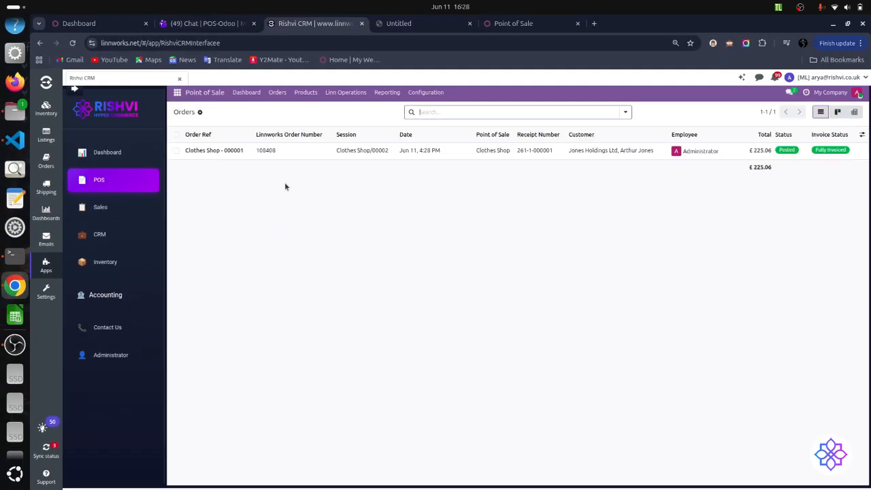
left_click(390, 155)
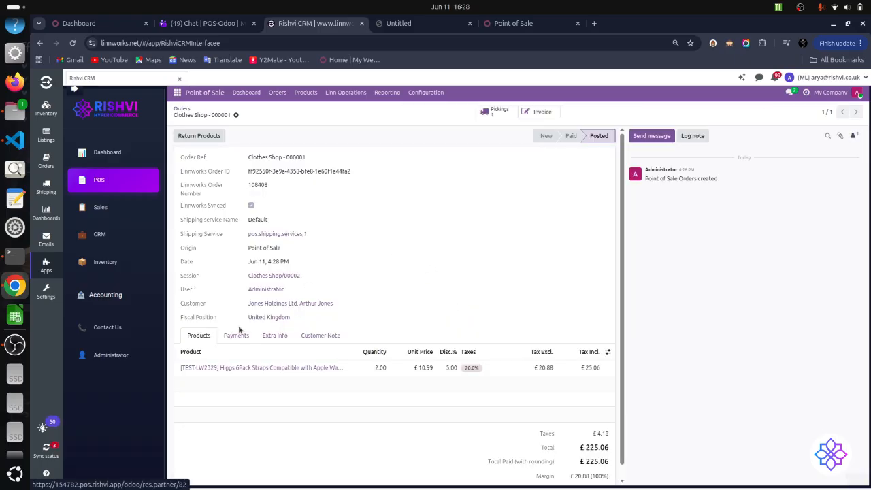
double_click(291, 197)
key("ctrl+c")
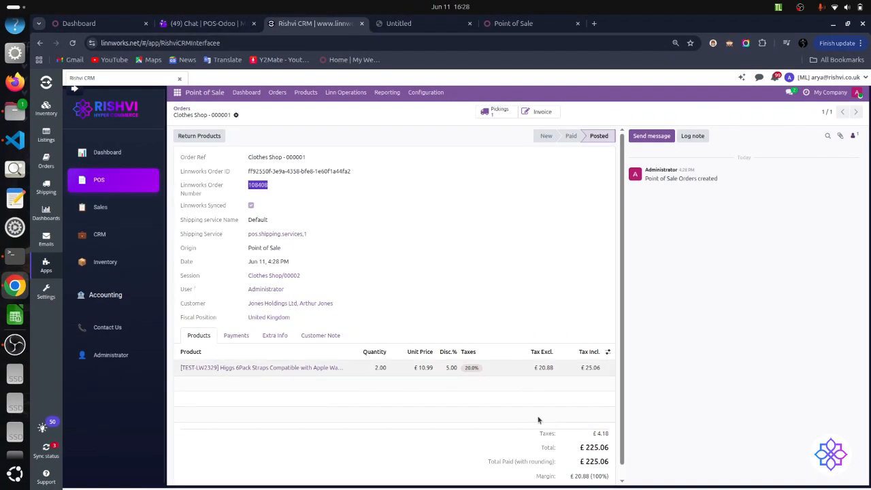
left_click(316, 335)
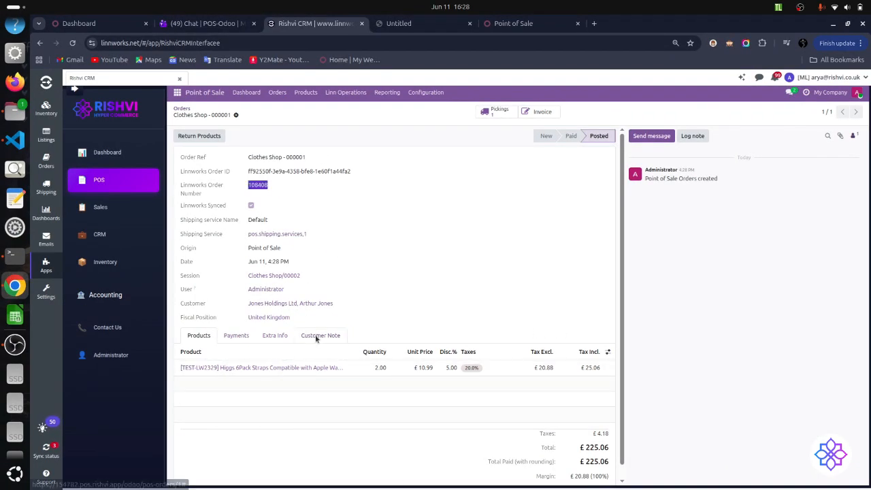
left_click(198, 337)
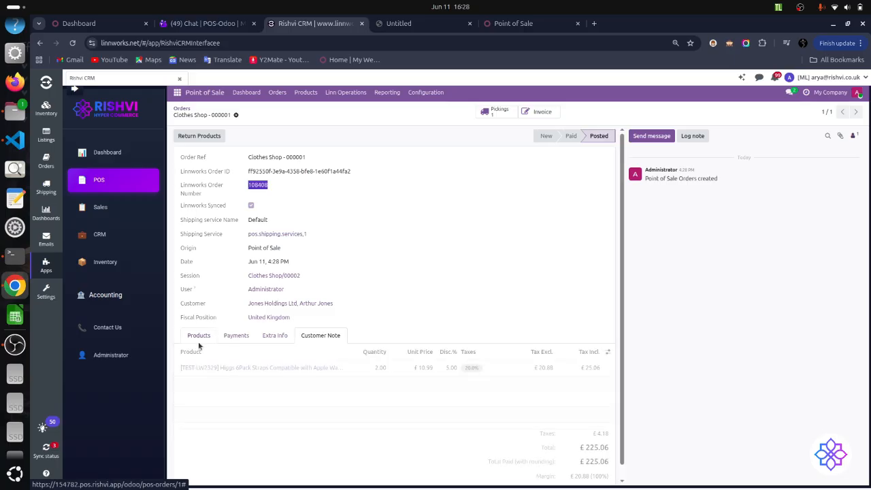
- Search Linnworks open orders for the copied order number and follow the match through to Processed orders
mouse_move(46, 164)
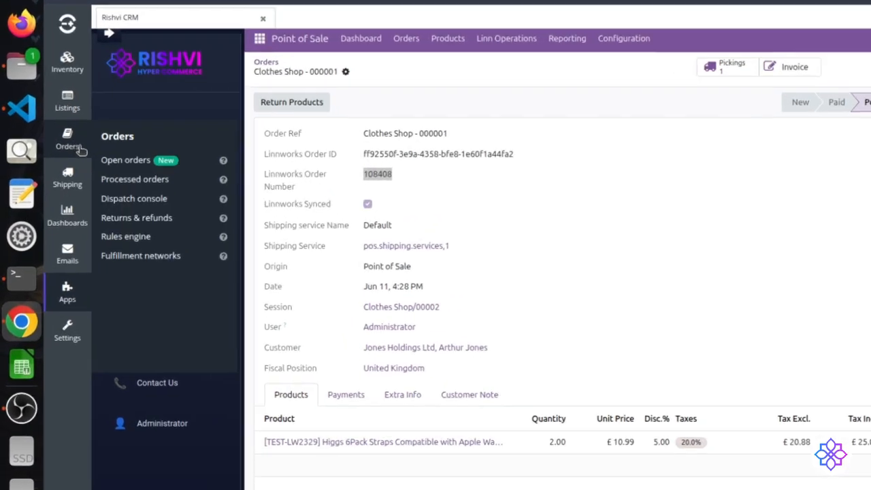
left_click(102, 161)
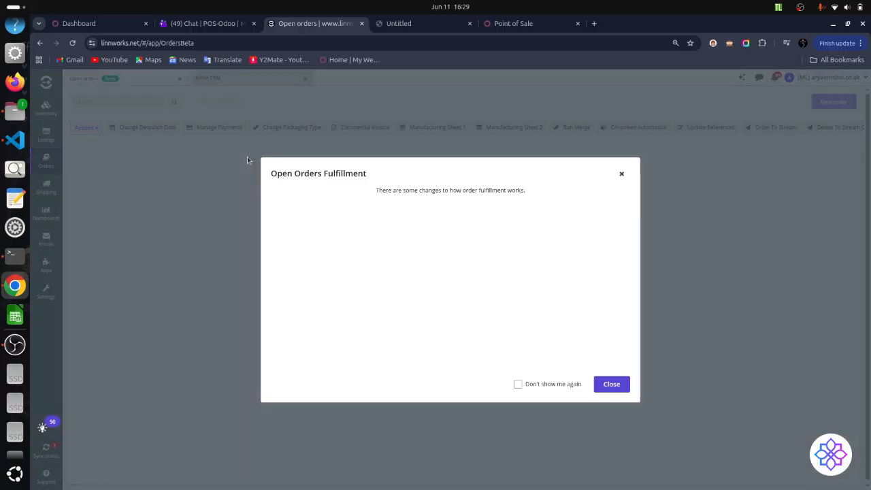
left_click(620, 175)
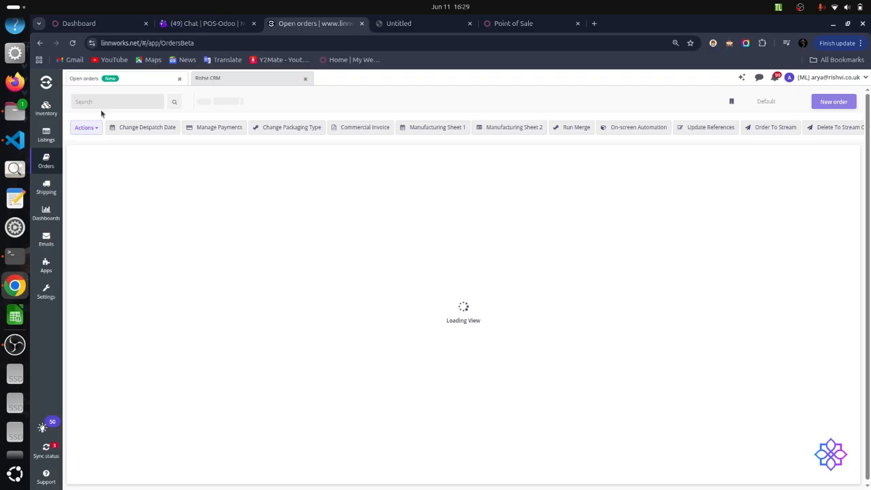
key("ctrl+v")
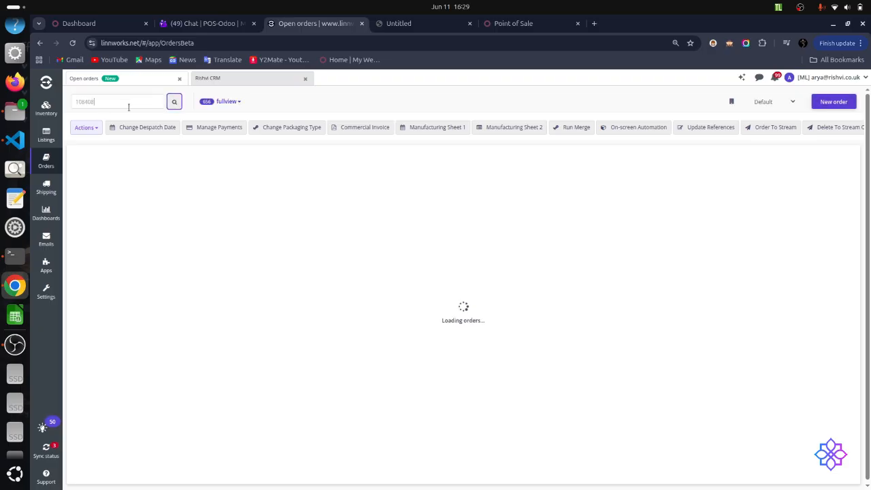
left_click(175, 102)
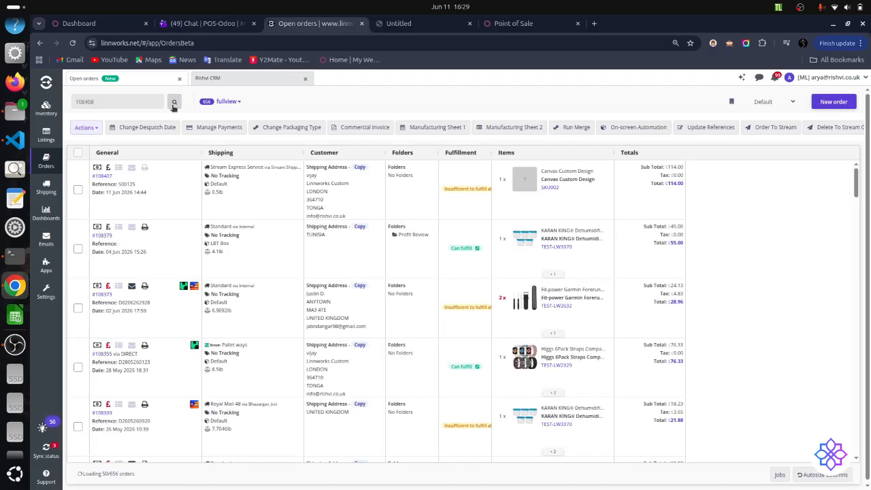
left_click(174, 104)
left_click(174, 103)
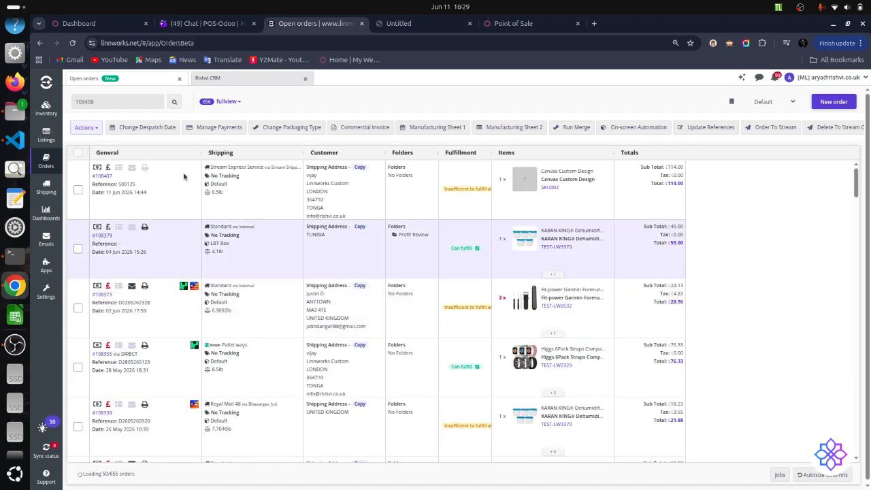
left_click(175, 102)
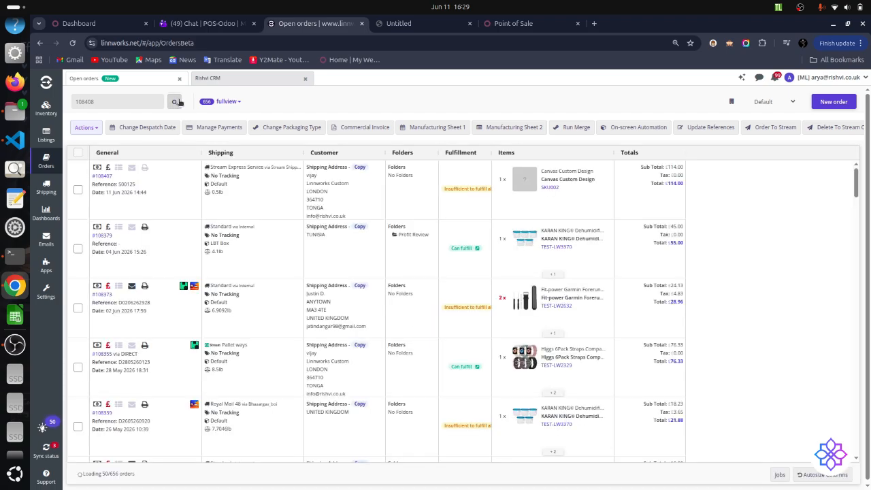
left_click(114, 101)
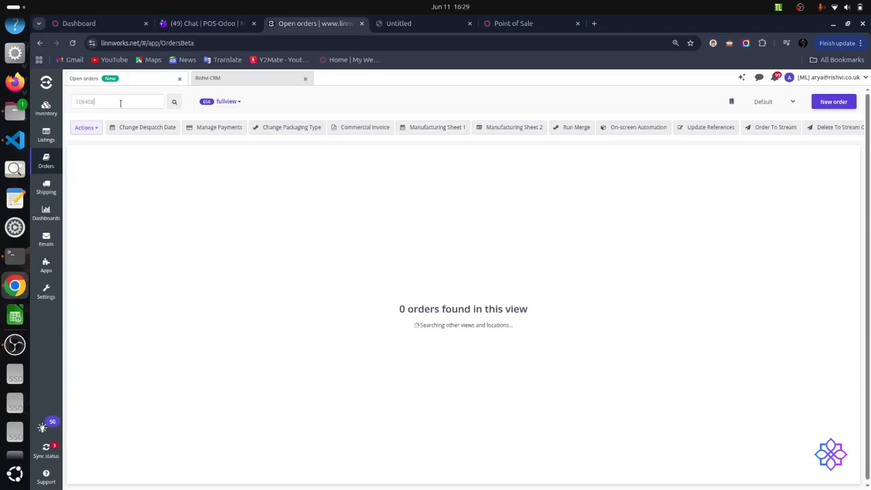
left_click(479, 331)
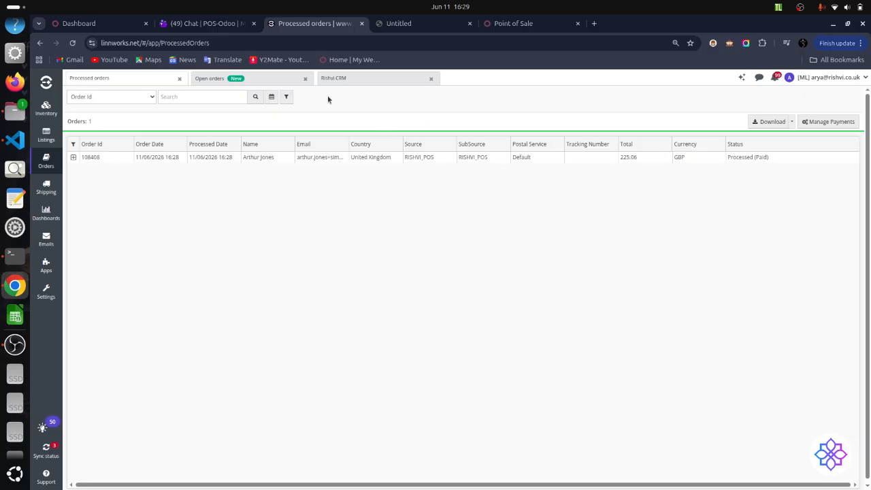
- Switch back to Rishvi CRM and open the Point of Sale dashboard showing the Clothes Shop
left_click(333, 79)
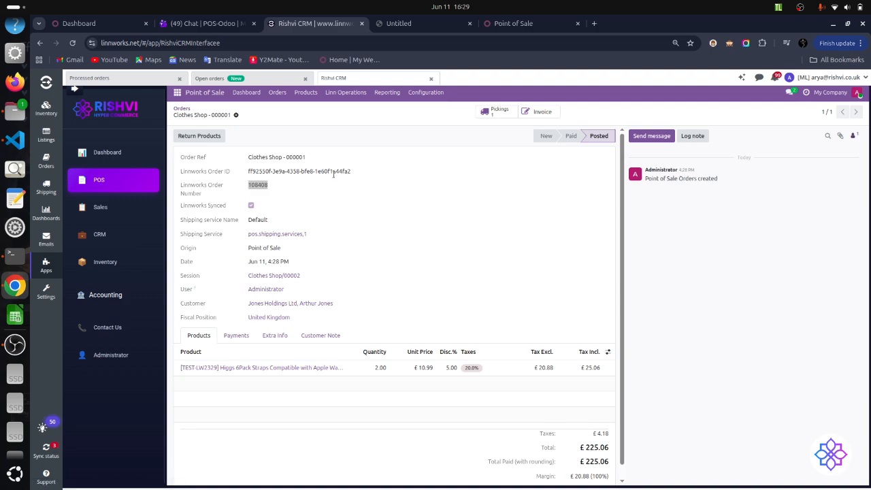
left_click(249, 97)
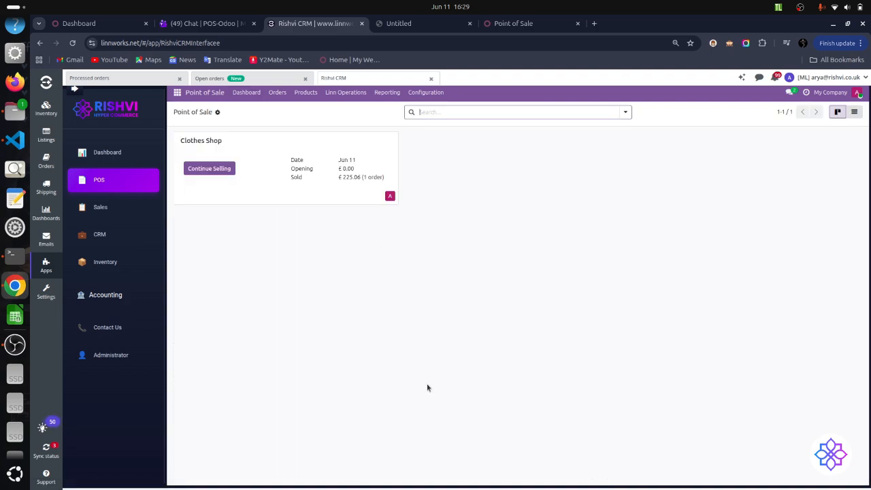